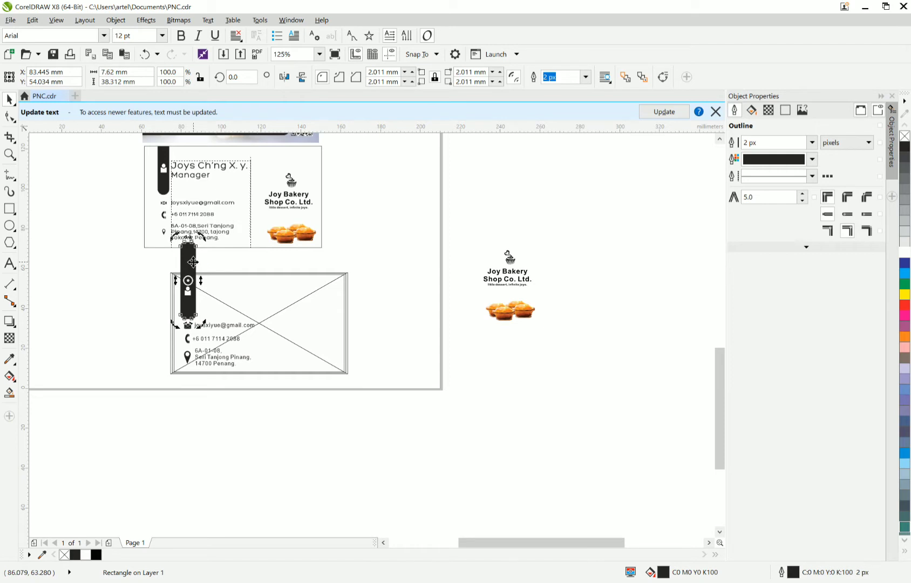
key("Delete")
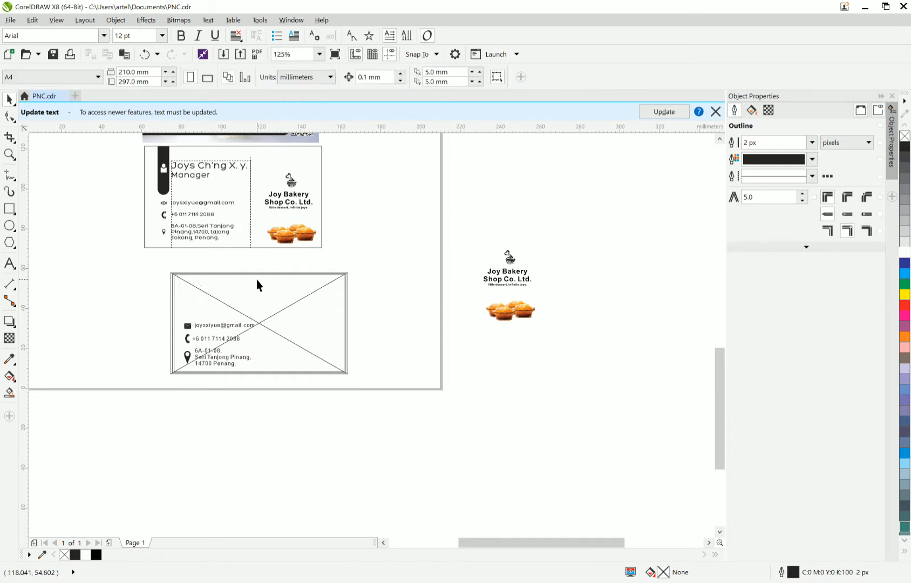
key("ctrl+z")
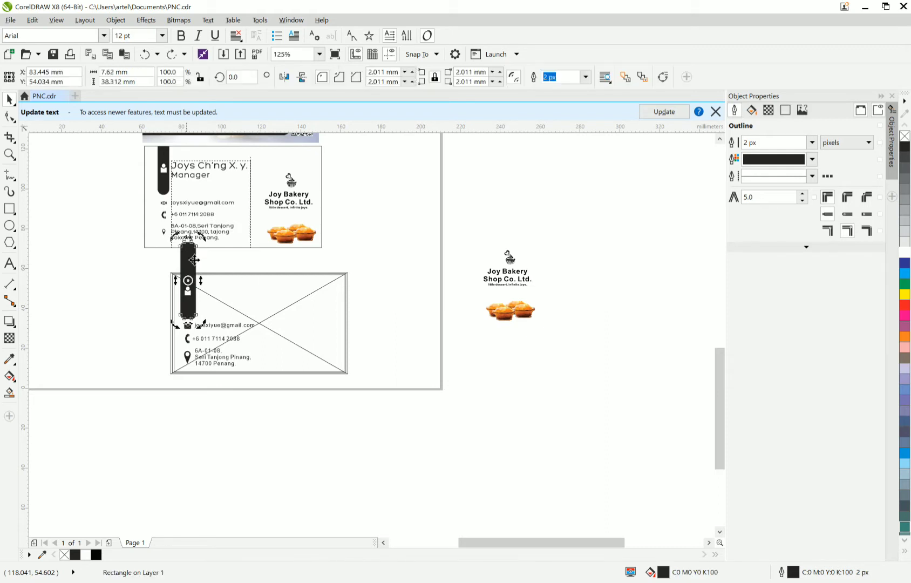
right_click(198, 265)
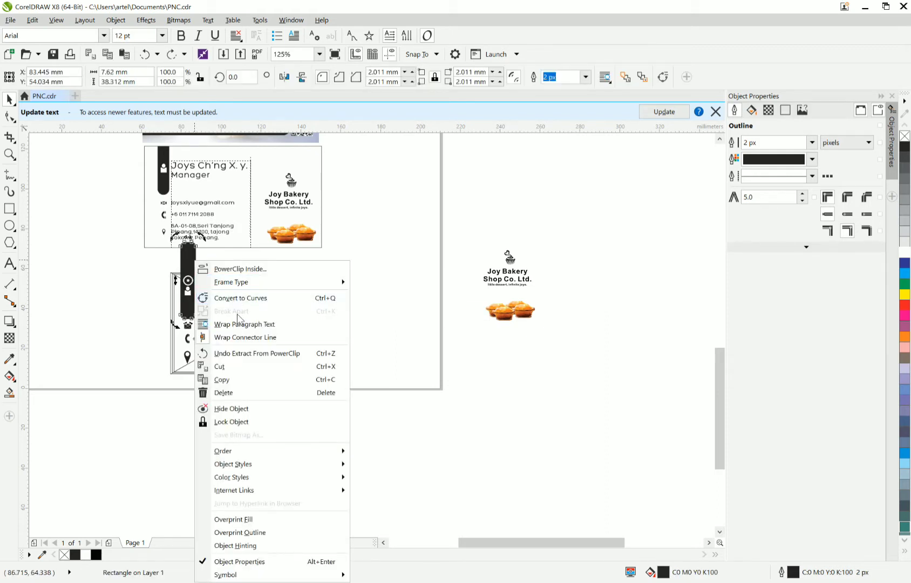
left_click(431, 335)
left_click(325, 290)
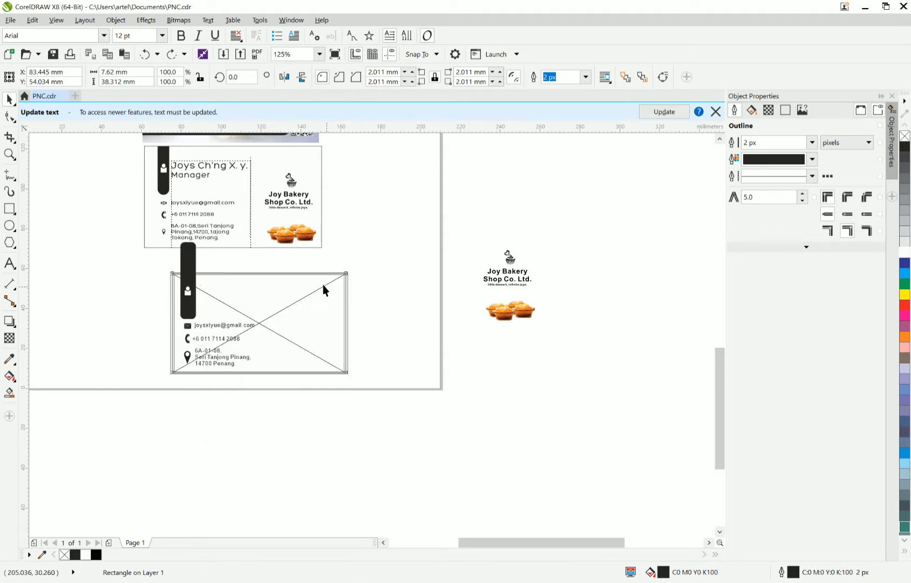
left_click(195, 258)
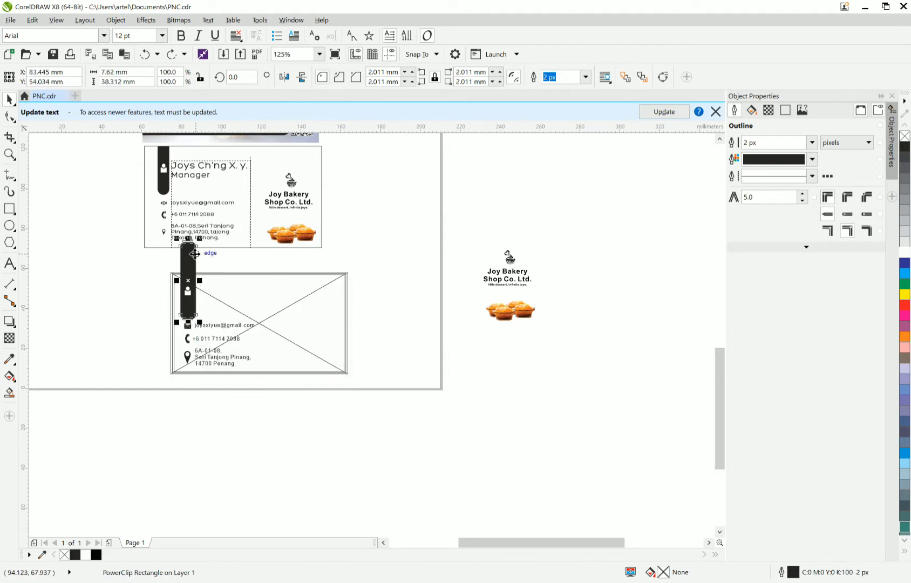
right_click(195, 253)
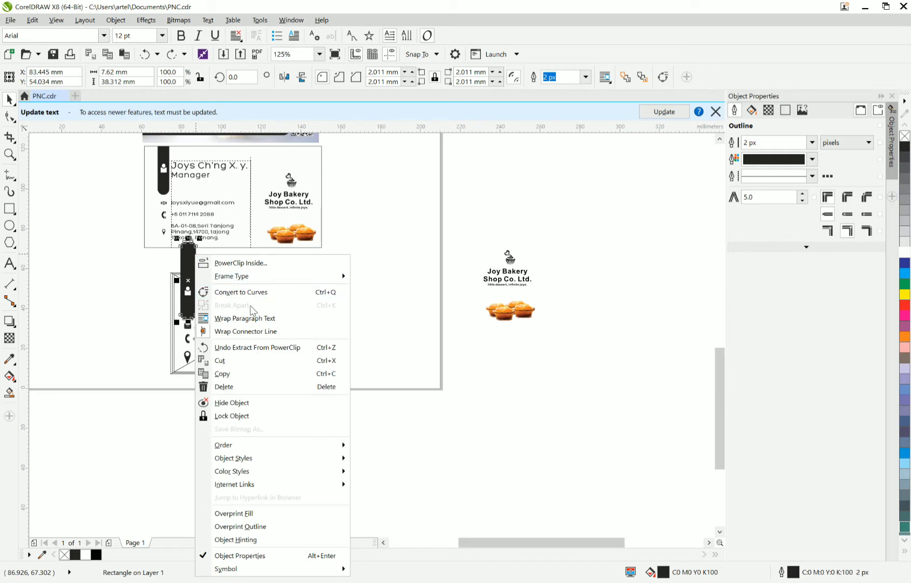
left_click(385, 244)
left_click(223, 260)
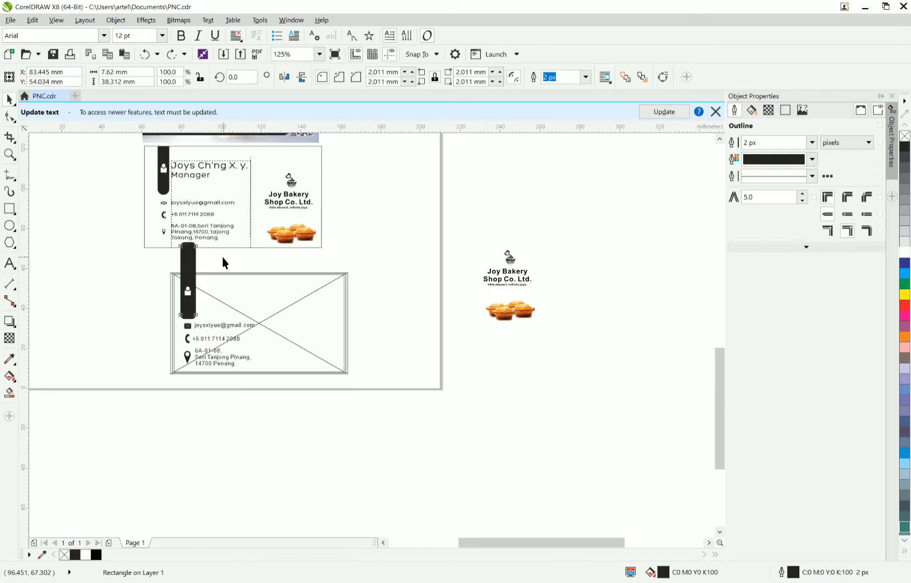
right_click(195, 260)
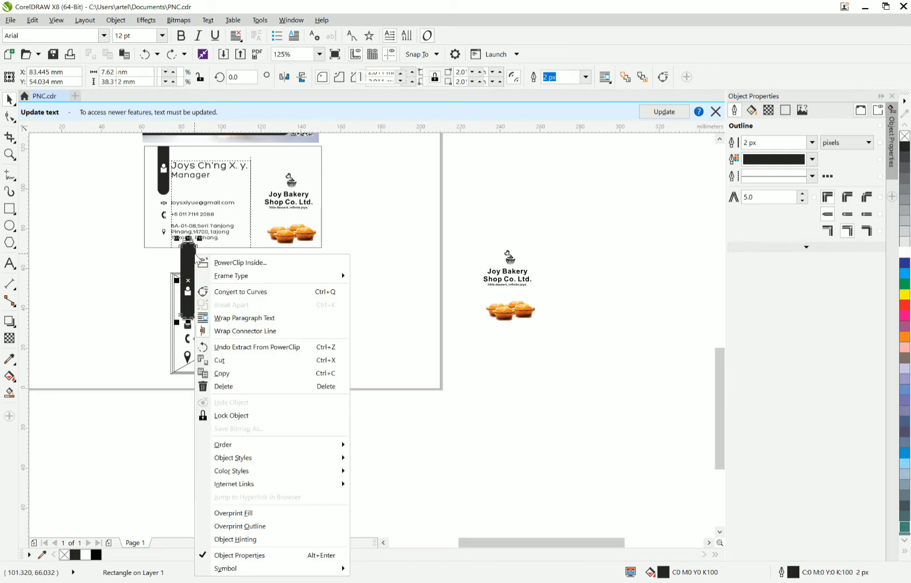
left_click(130, 287)
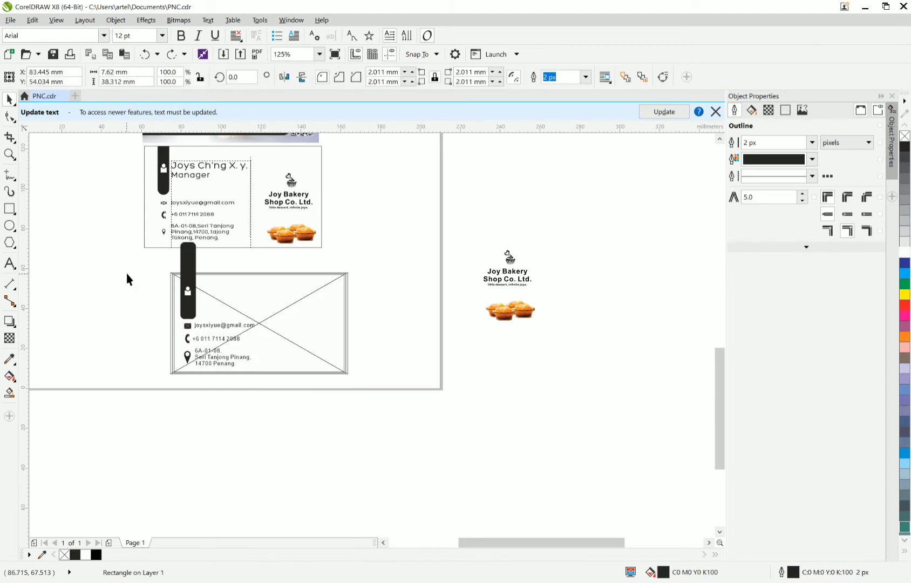
Delete the dark rounded bar behind the white person icon on the lower card.
left_click(205, 313)
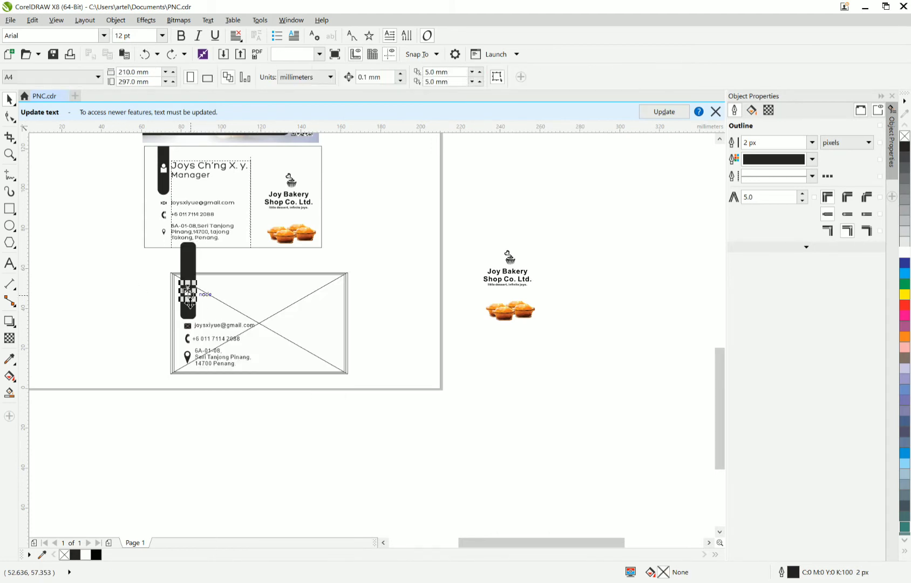
left_click(188, 303)
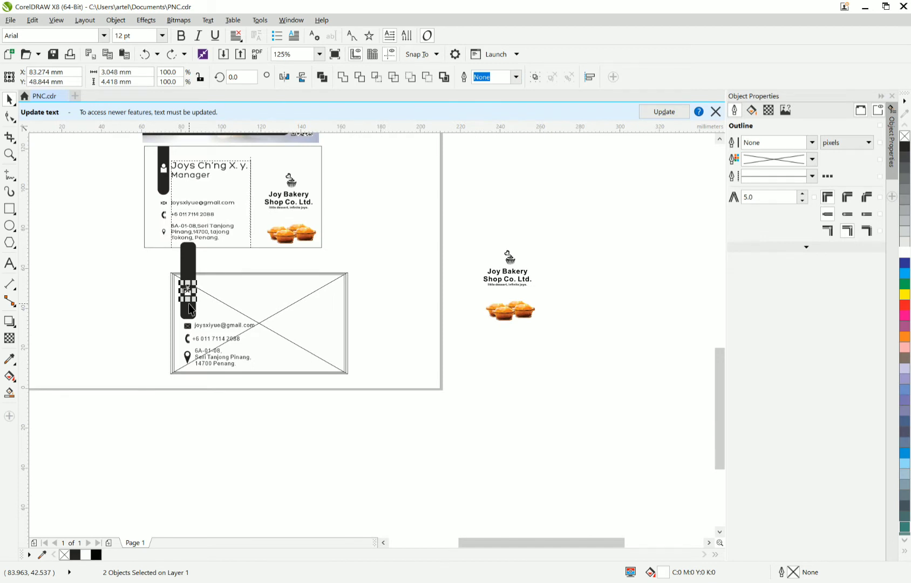
left_click(192, 264)
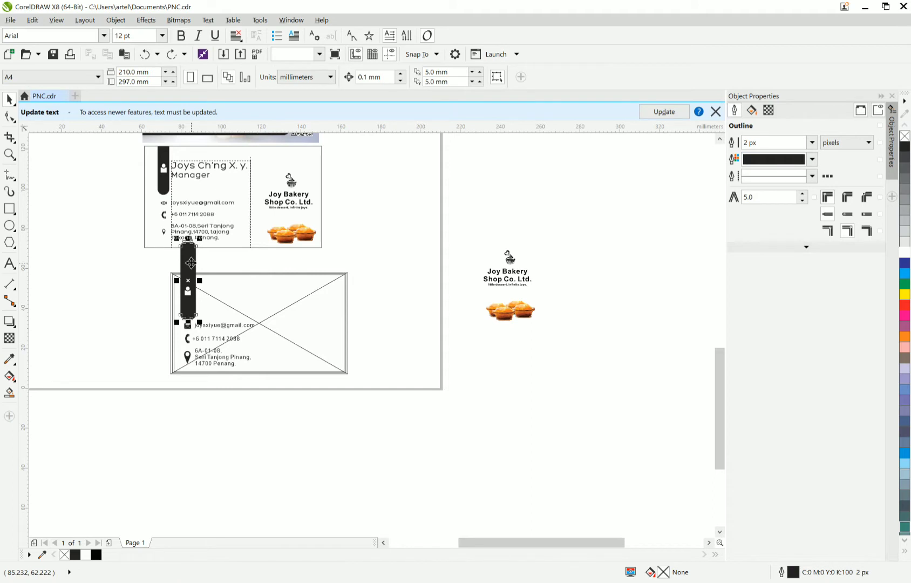
left_click(191, 262)
key("Escape")
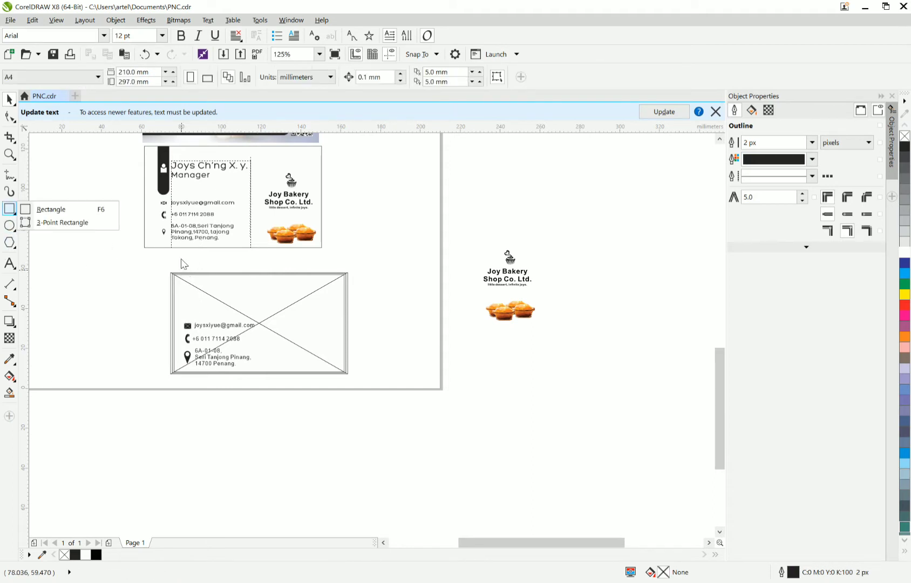
Draw a vertical rectangle about 5.4 by 32.3 mm across the lower card's upper edge, above the e-mail icon, and fill it with K100 black.
left_click(78, 210)
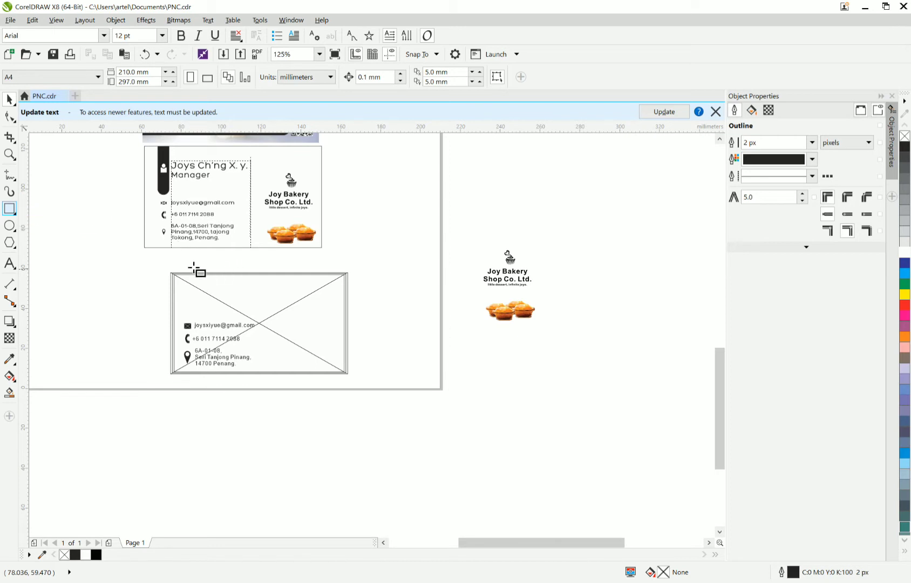
scroll(185, 262, "up", 2)
left_click_drag(180, 255, 201, 384)
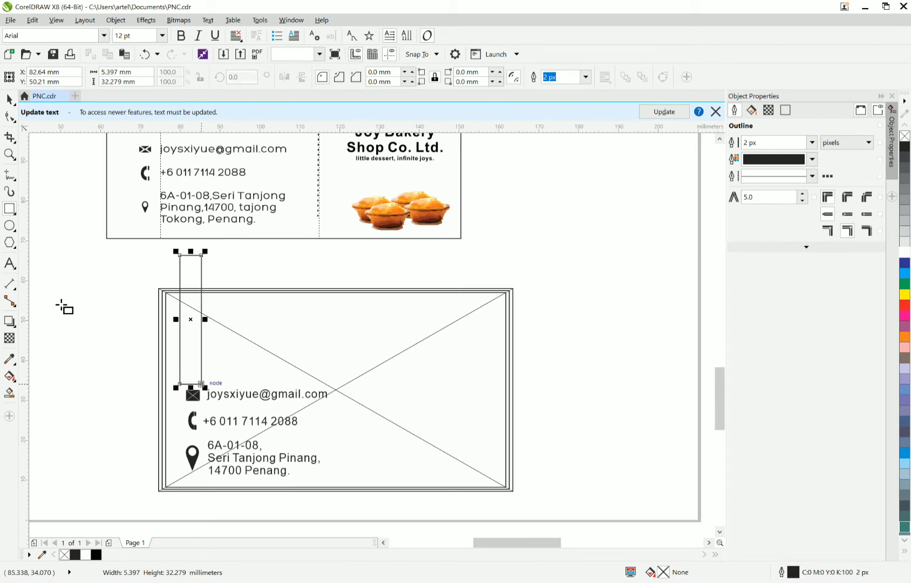
left_click(76, 556)
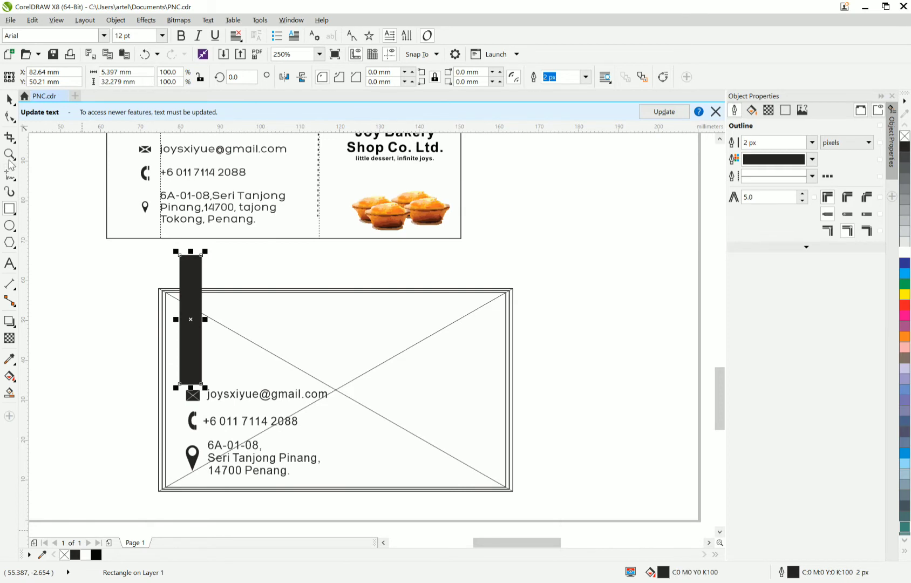
Round all four corners of the black rectangle to a radius of about 1.8 mm.
left_click(9, 116)
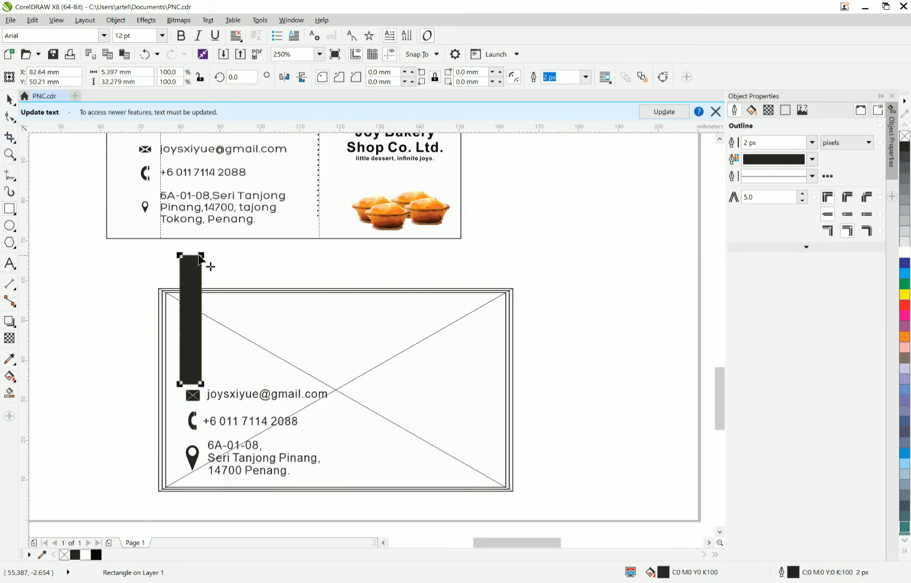
left_click_drag(200, 255, 194, 255)
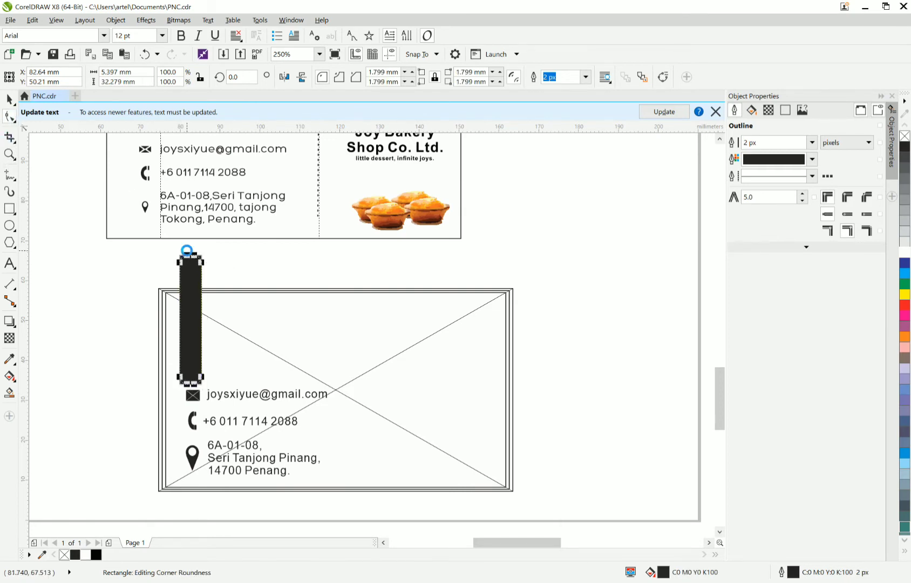
left_click(9, 98)
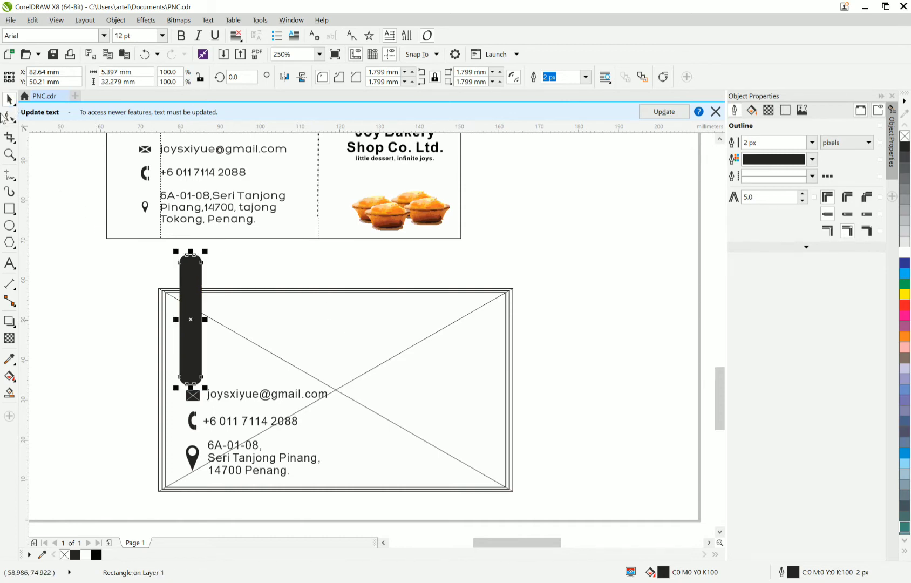
PowerClip the rounded black bar inside the lower card's outermost frame.
left_click(296, 265)
scroll(210, 265, "up", 2)
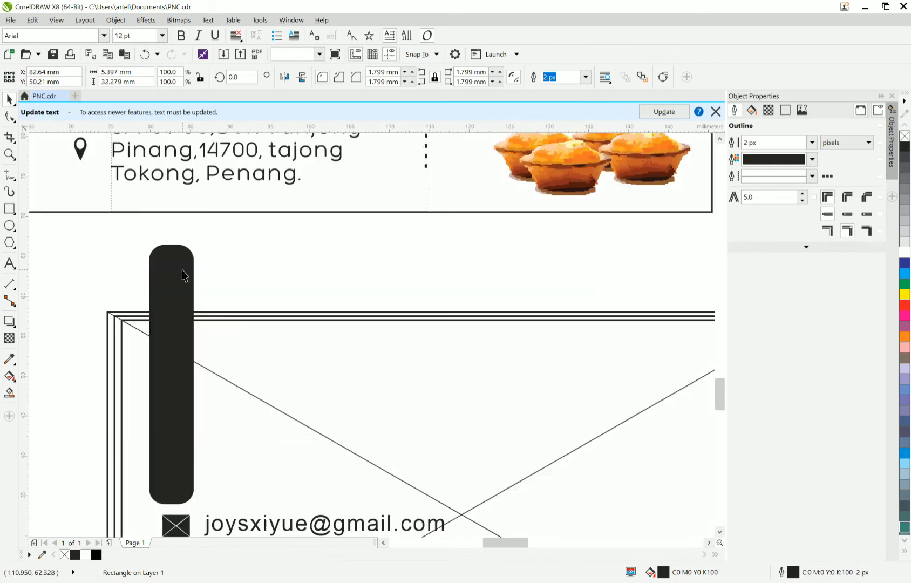
right_click(187, 272)
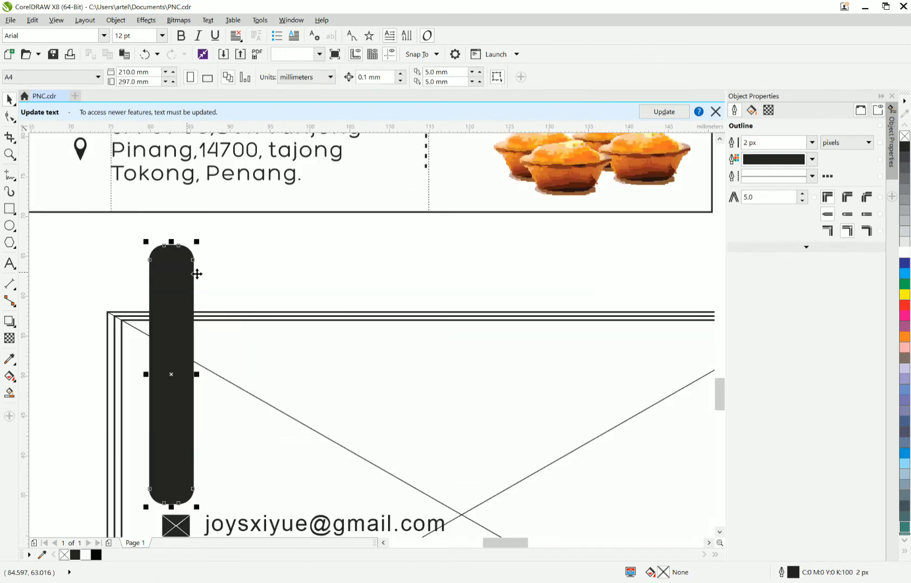
left_click(121, 295)
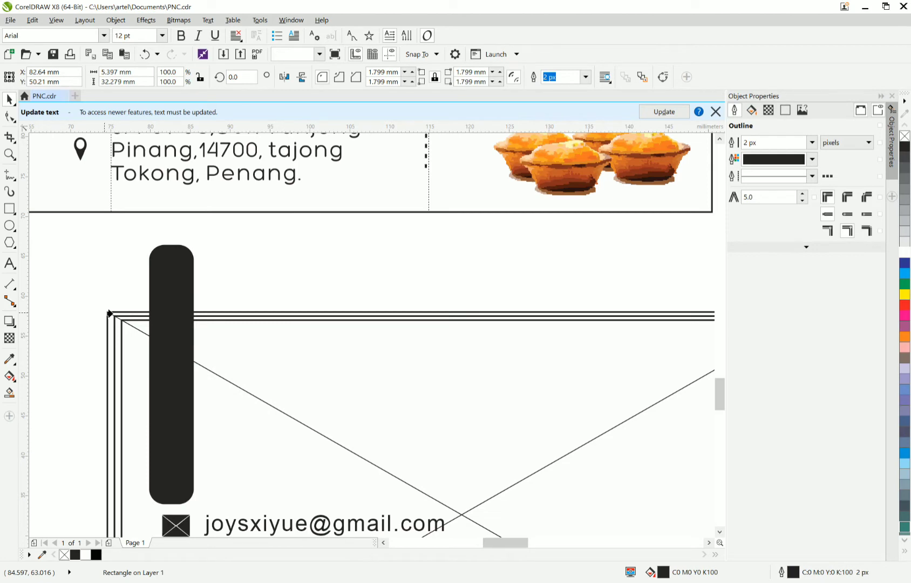
left_click(109, 311)
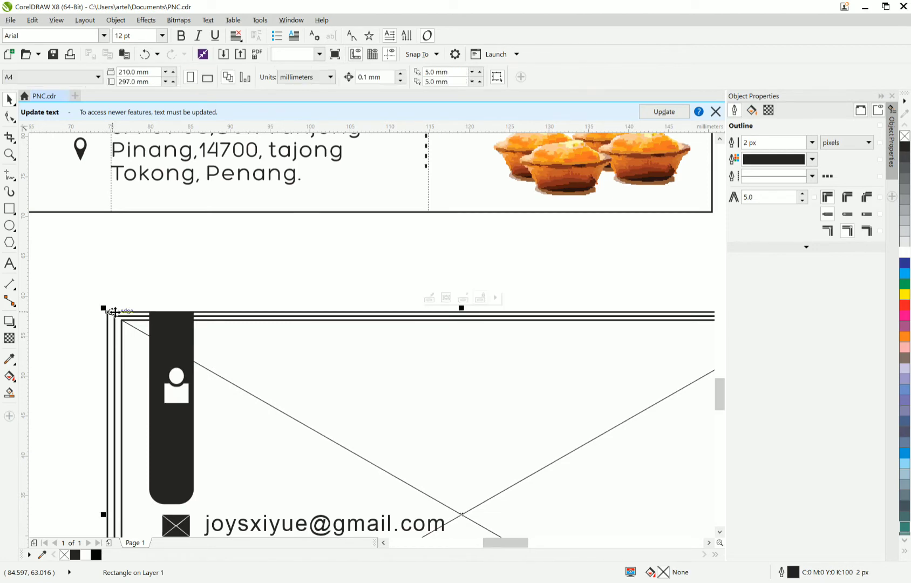
scroll(114, 312, "down", 2)
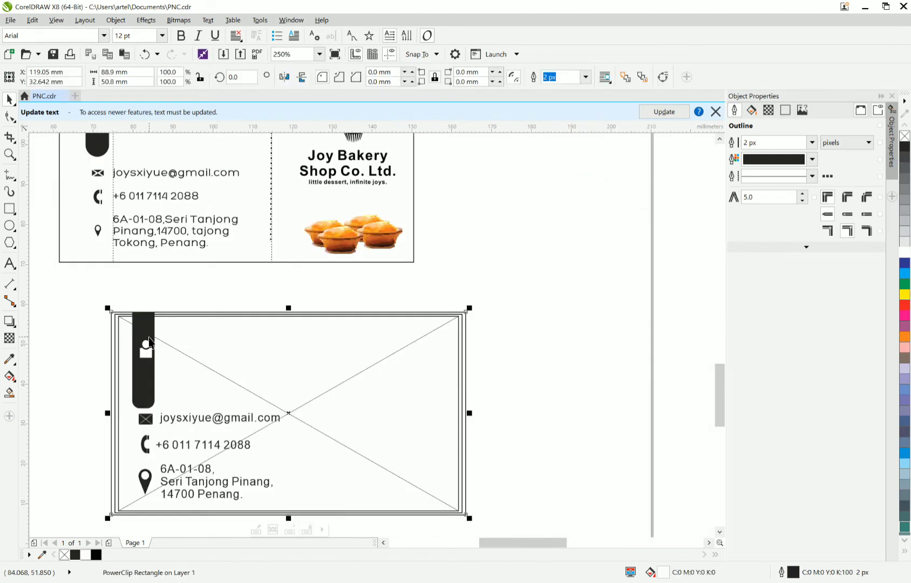
right_click(120, 318)
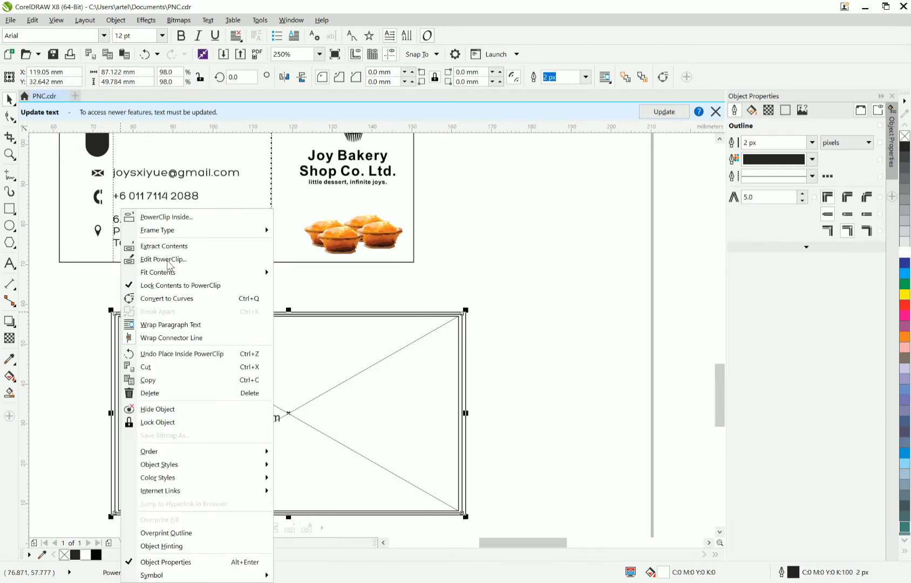
left_click(157, 259)
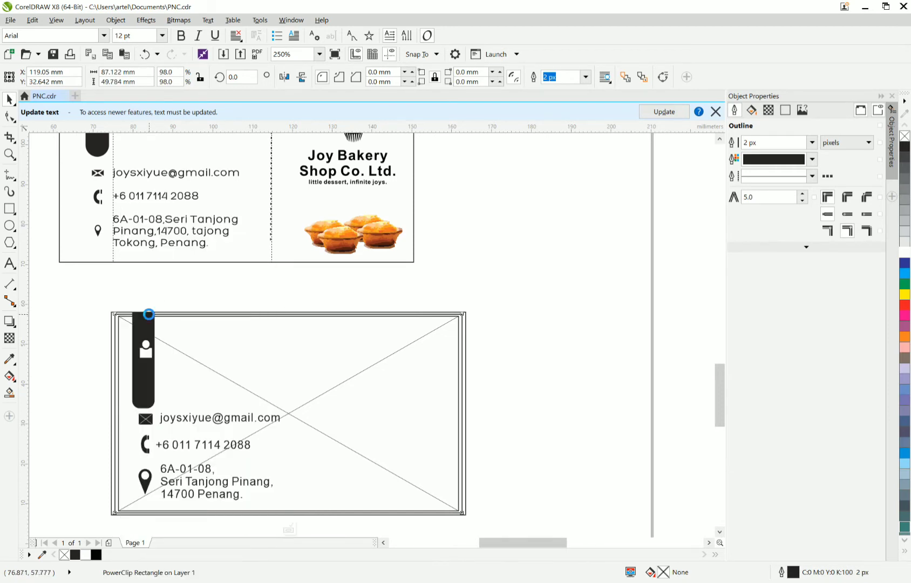
key("Escape")
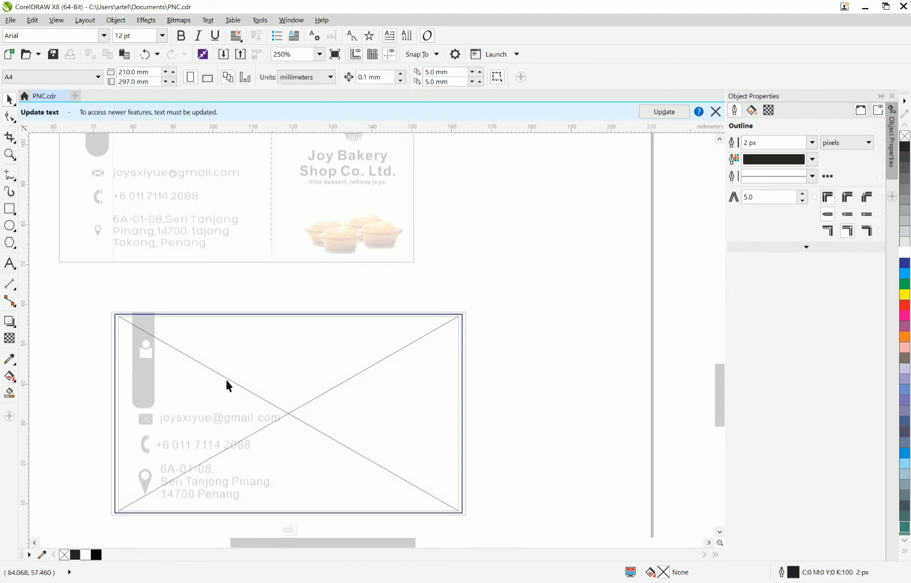
left_click(289, 529)
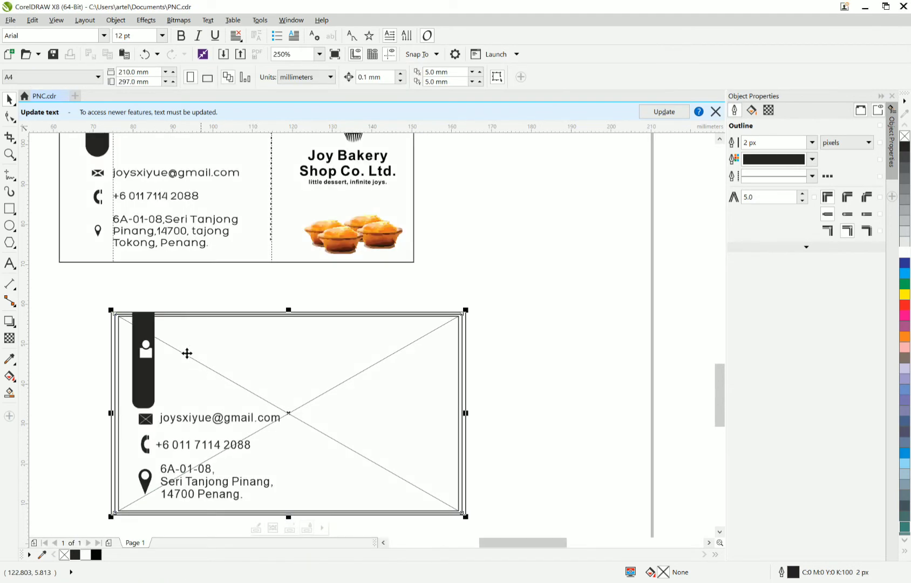
Edit the outermost frame's PowerClip, nudge the black bar right to X 83.14 mm, and finish editing.
scroll(157, 302, "up", 3)
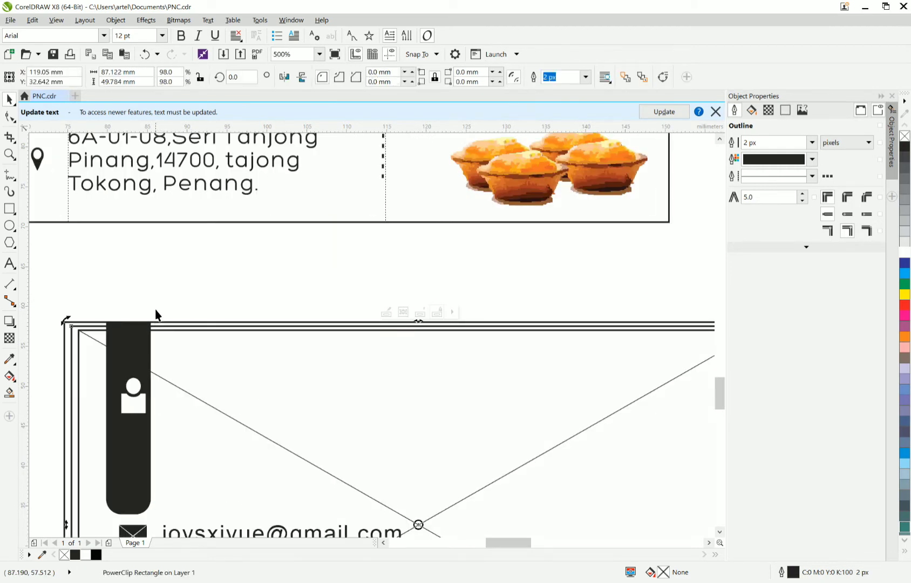
scroll(155, 324, "up", 1)
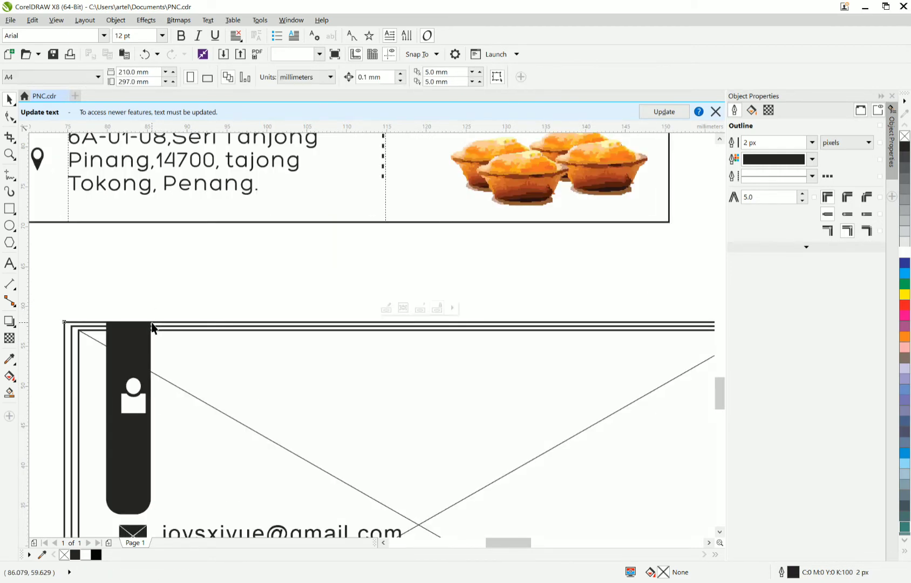
right_click(153, 325)
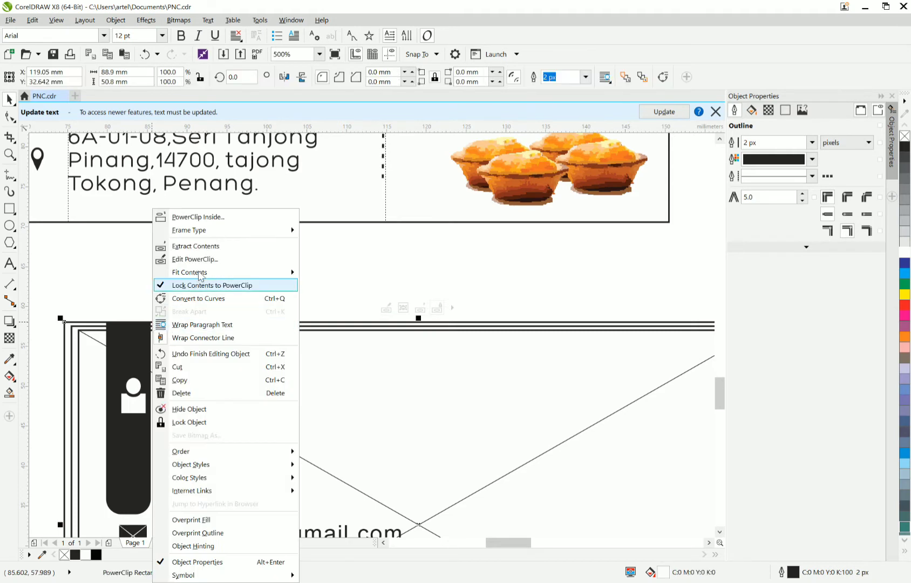
left_click(195, 260)
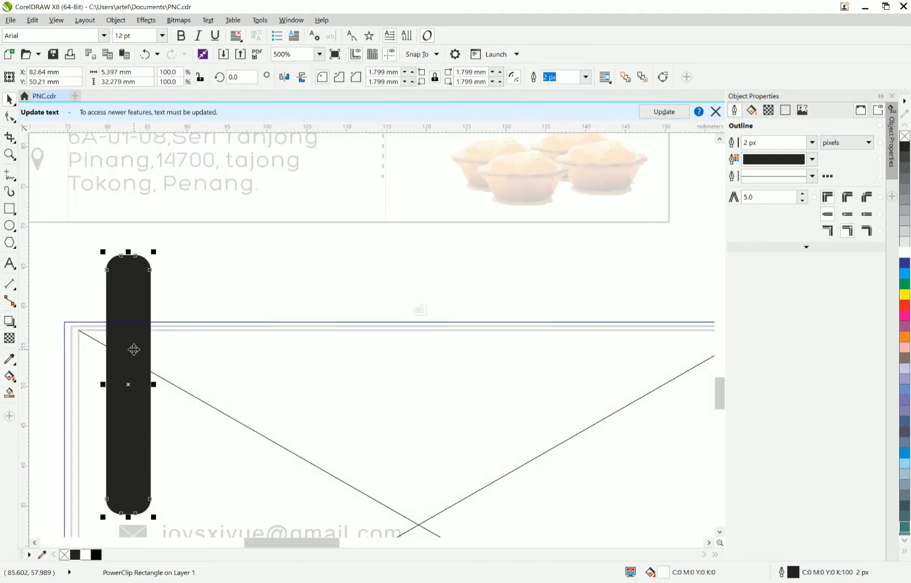
key("Right")
key("Right")
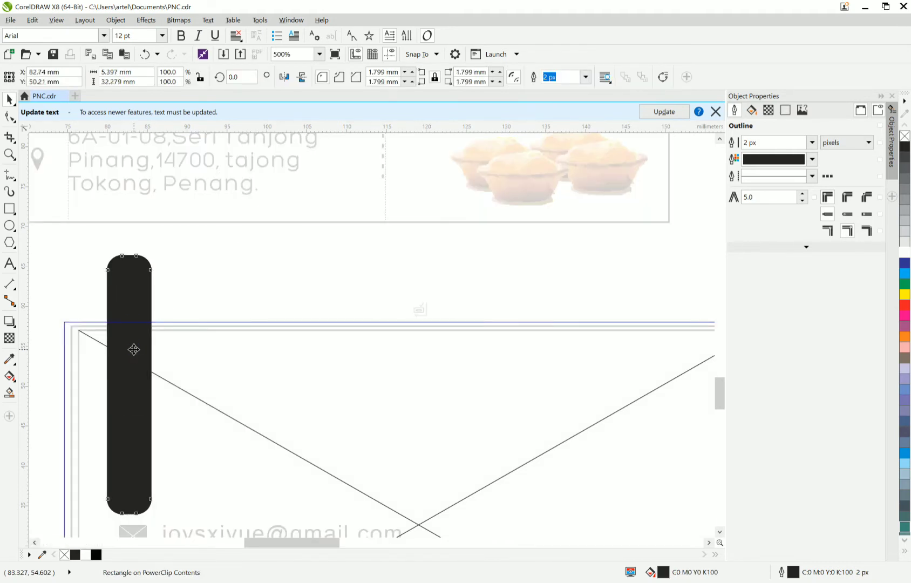
key("Right")
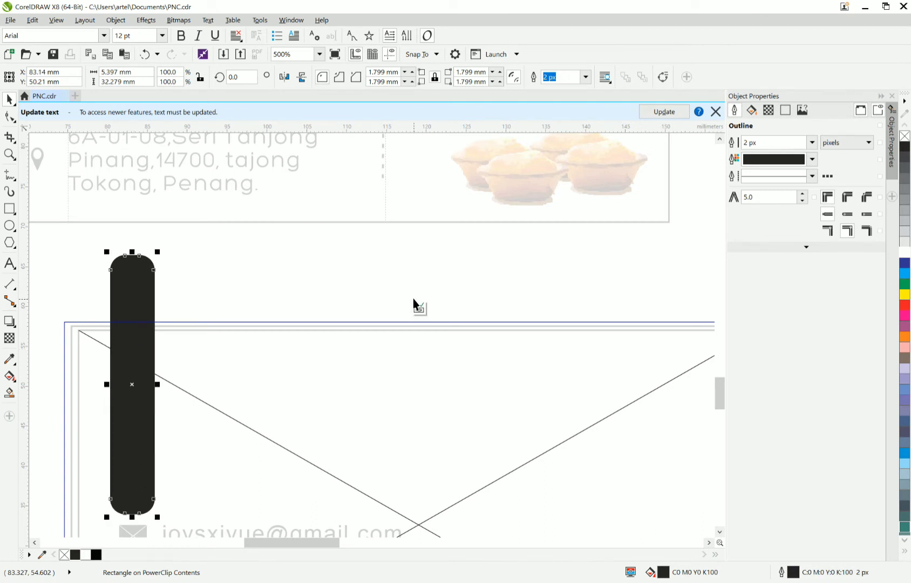
left_click(417, 309)
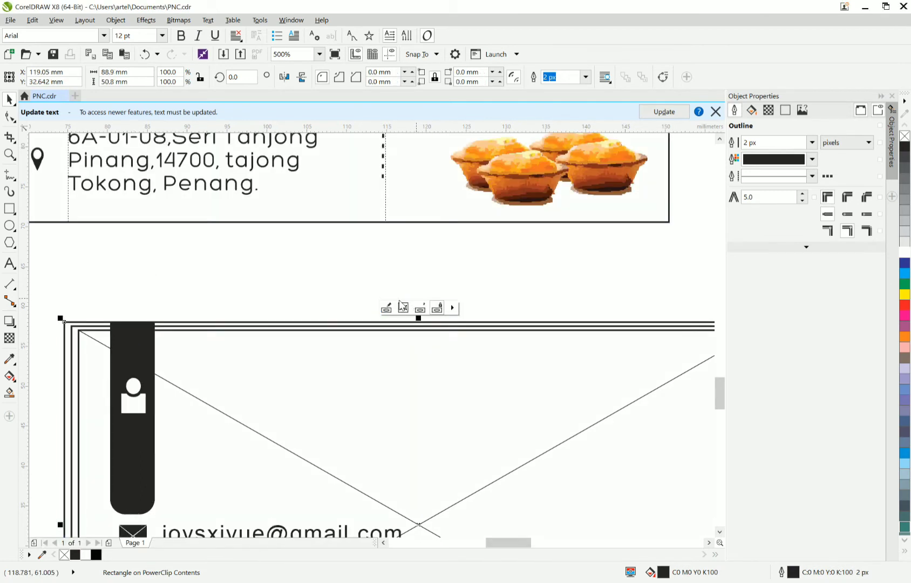
Move the cupcake logo, shop name, tagline and tart picture from beside the page onto the lower card, opposite the contact details.
left_click(300, 279)
scroll(300, 279, "down", 2)
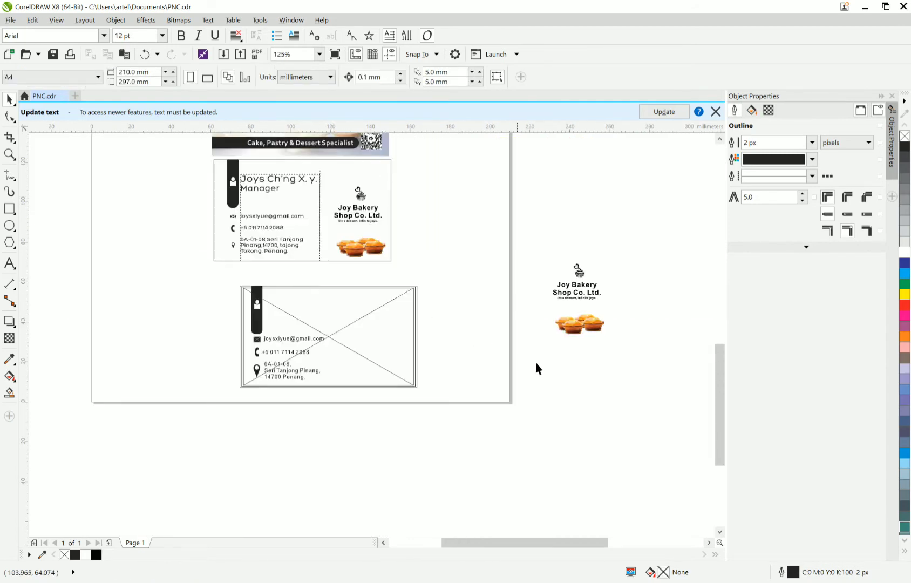
left_click_drag(650, 405, 496, 219)
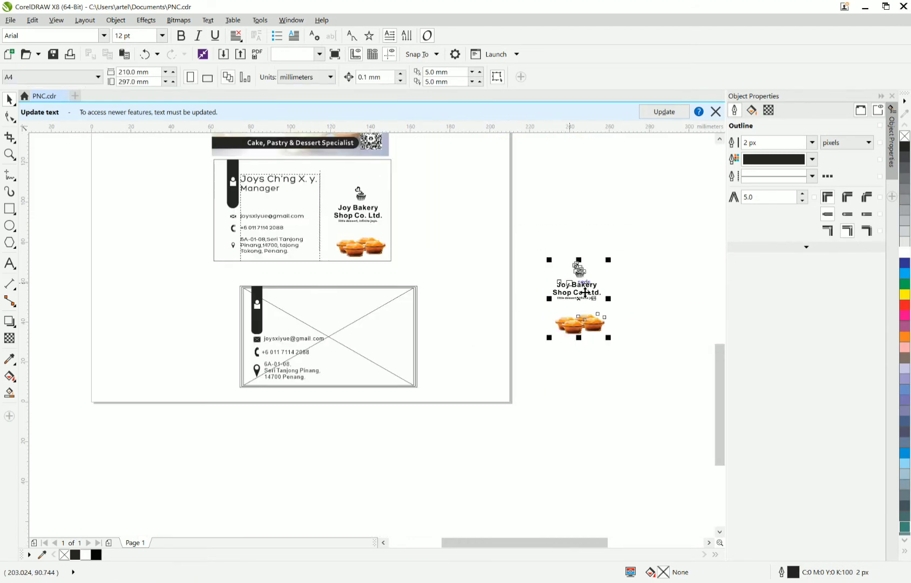
left_click_drag(582, 292, 382, 341)
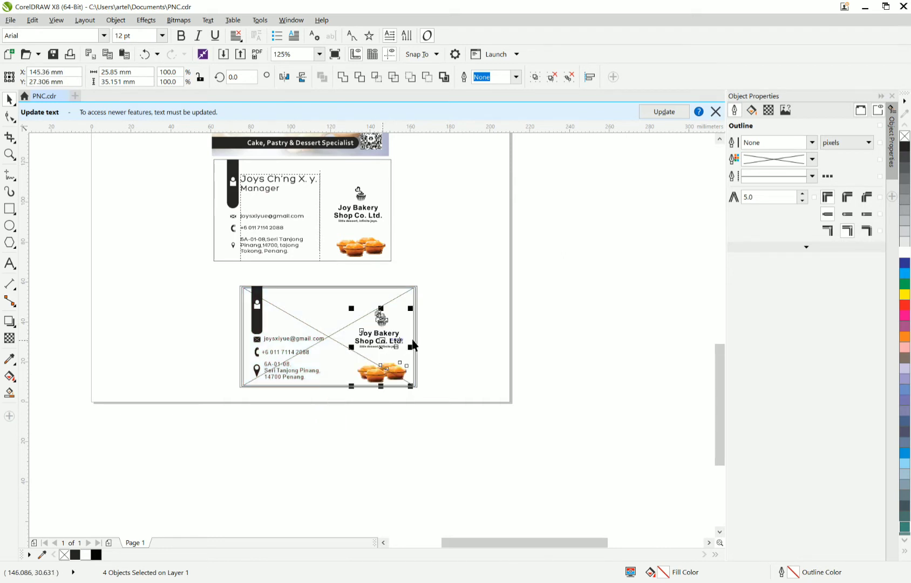
key("Escape")
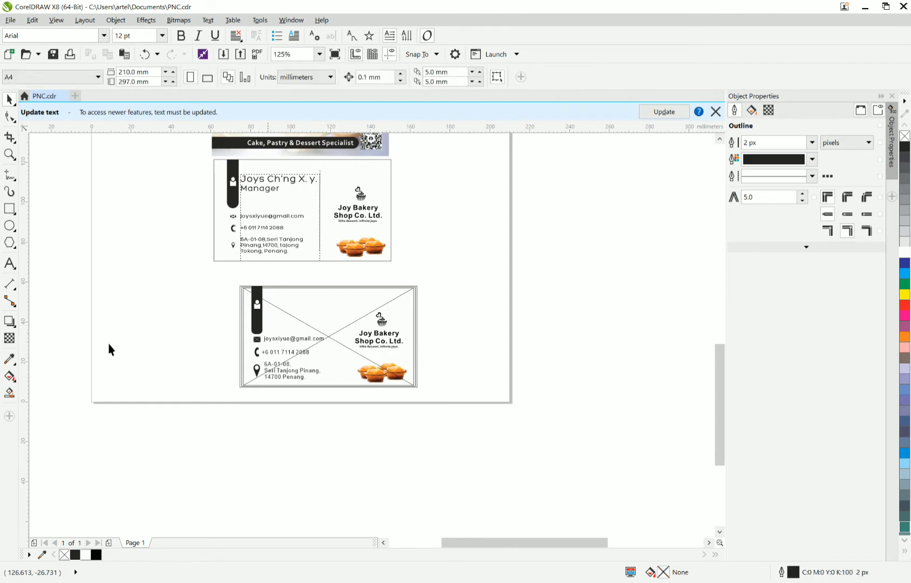
Draw a vertical divider line about 41.3 mm long between the lower card's contact details and the bakery logo.
left_click(16, 185)
left_click(46, 174)
scroll(347, 326, "up", 2)
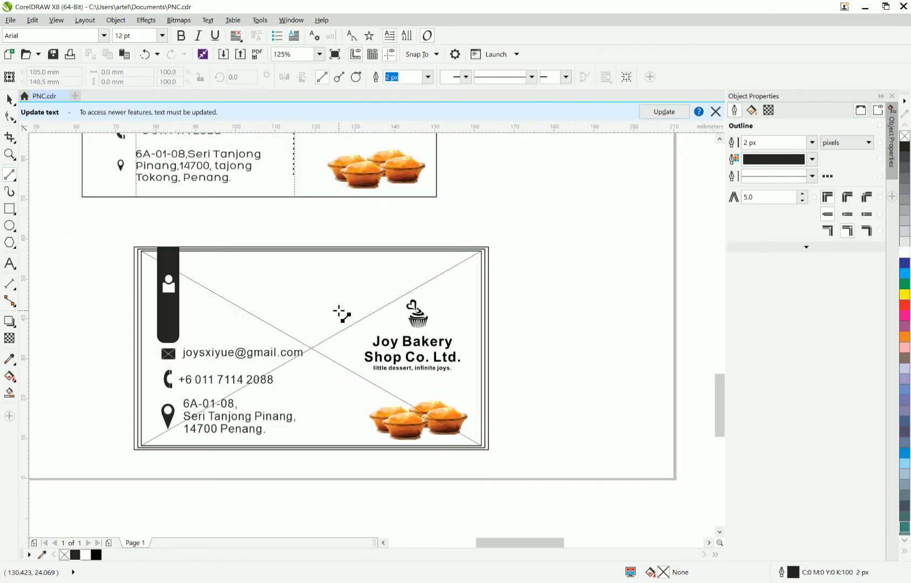
left_click(331, 274)
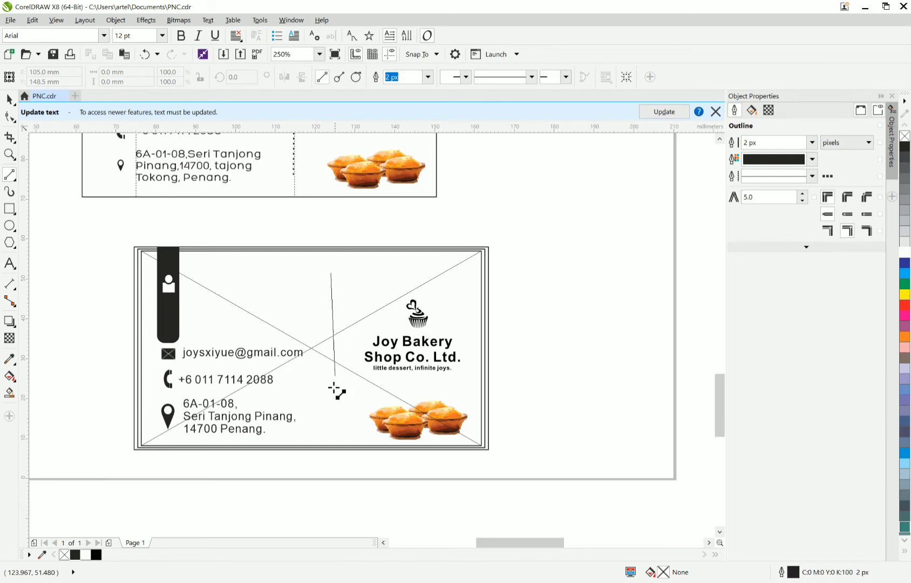
left_click(331, 431)
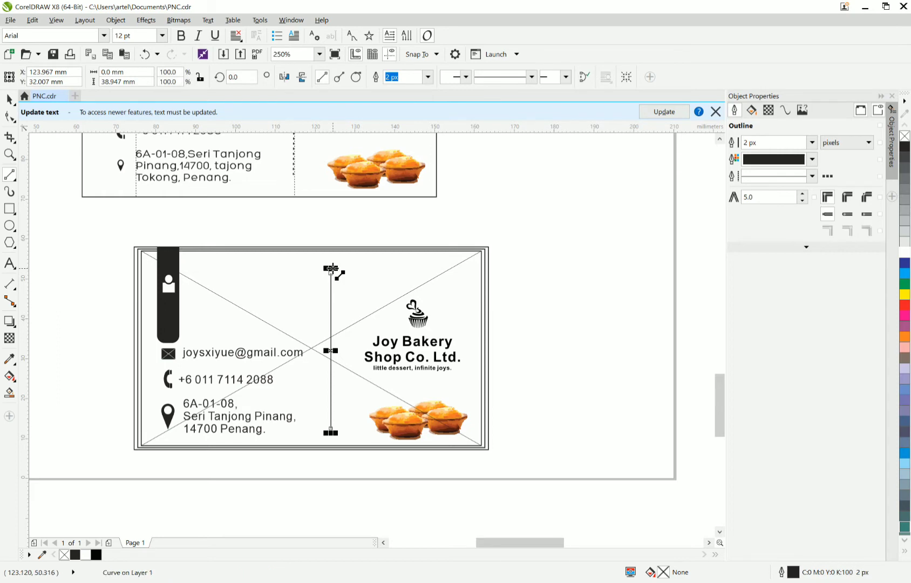
left_click_drag(332, 270, 331, 258)
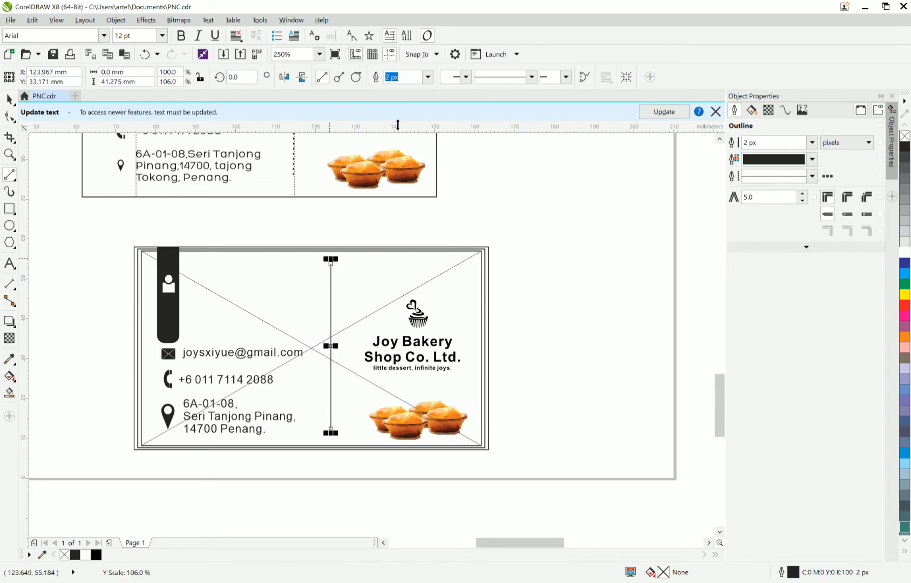
Give the divider line a dashed line style and an outline width of 4 px.
left_click(531, 77)
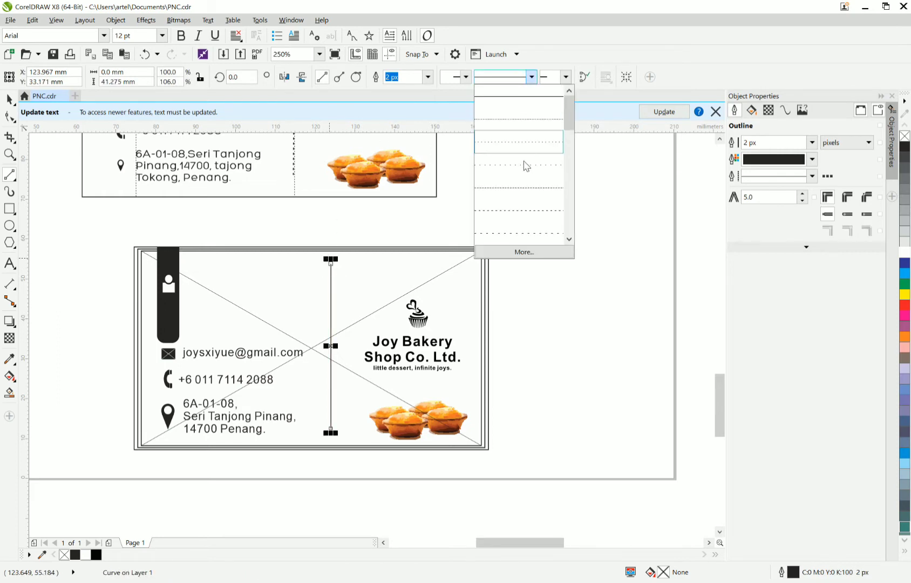
left_click(520, 214)
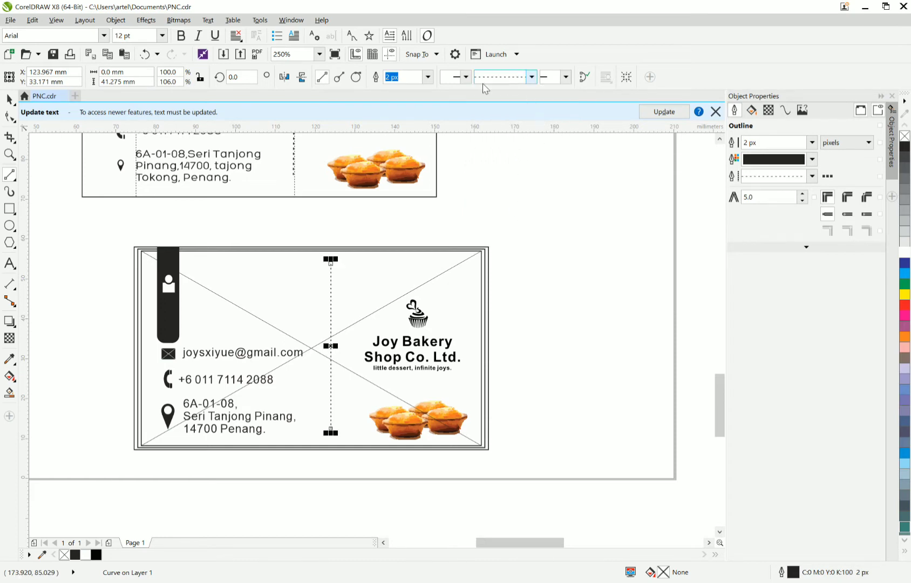
left_click(428, 77)
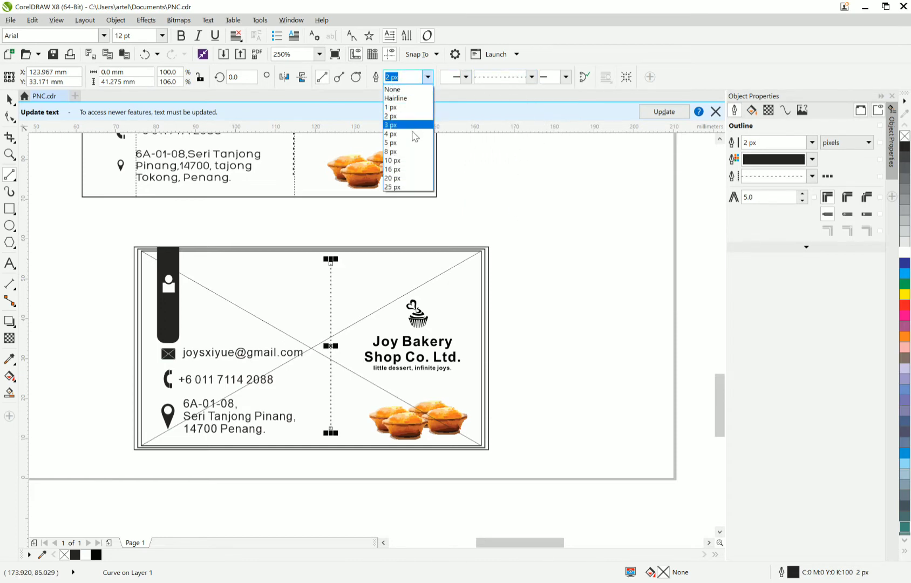
left_click(416, 134)
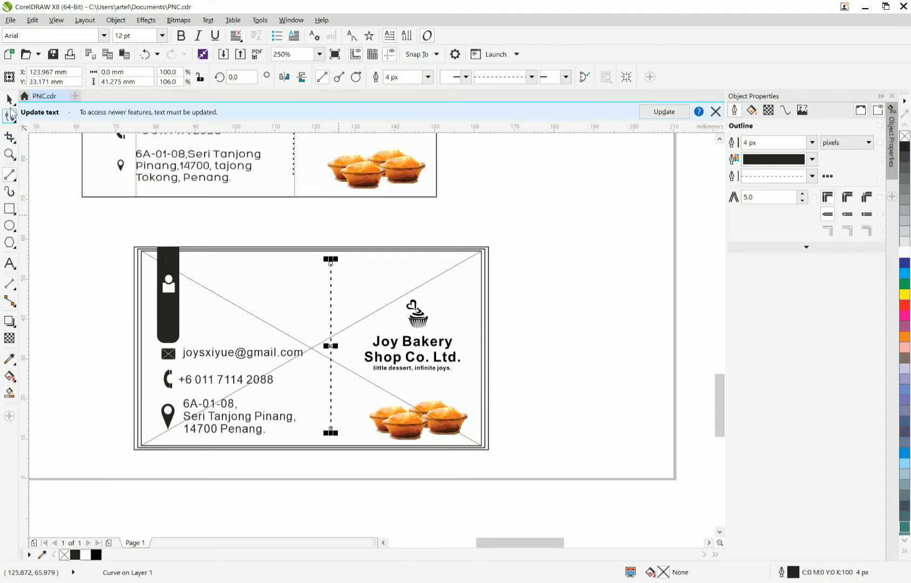
key("space")
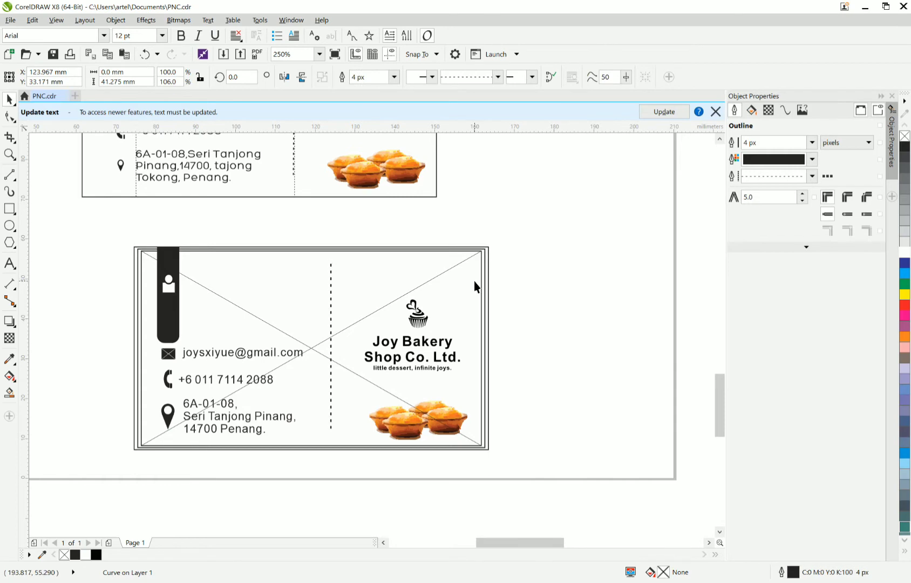
left_click(474, 281)
scroll(474, 281, "down", 3)
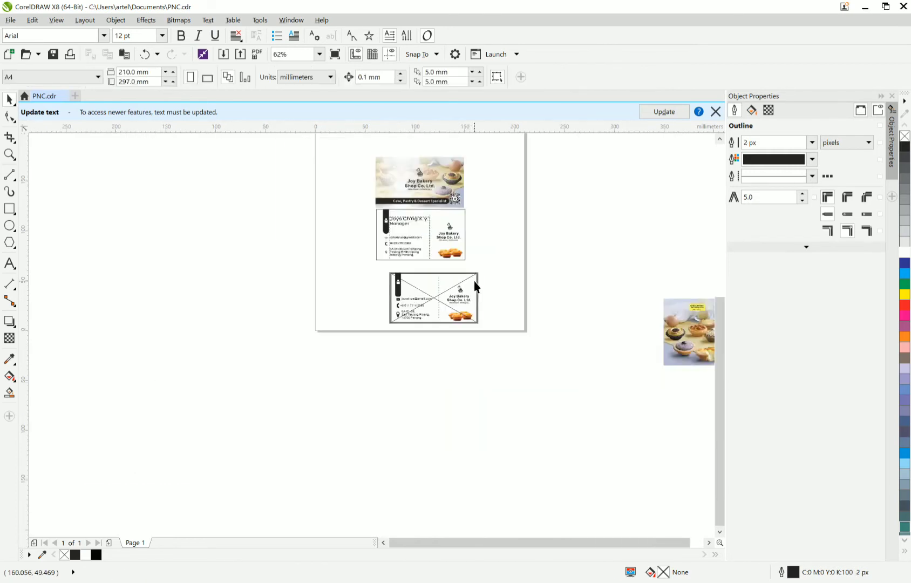
Duplicate the entire lower card and place the copy beside it, on the side of the contact details.
scroll(473, 281, "down", 2)
scroll(473, 281, "up", 4)
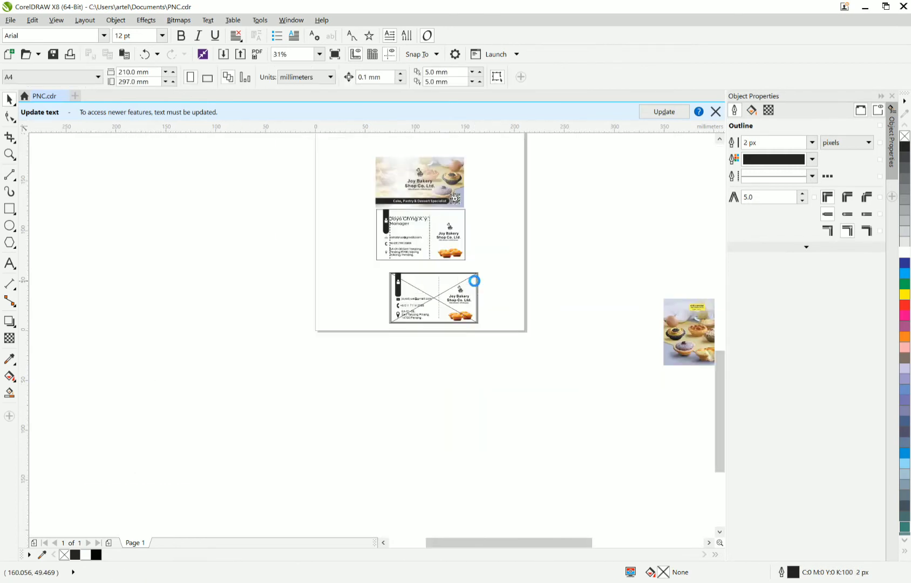
left_click_drag(529, 393, 286, 265)
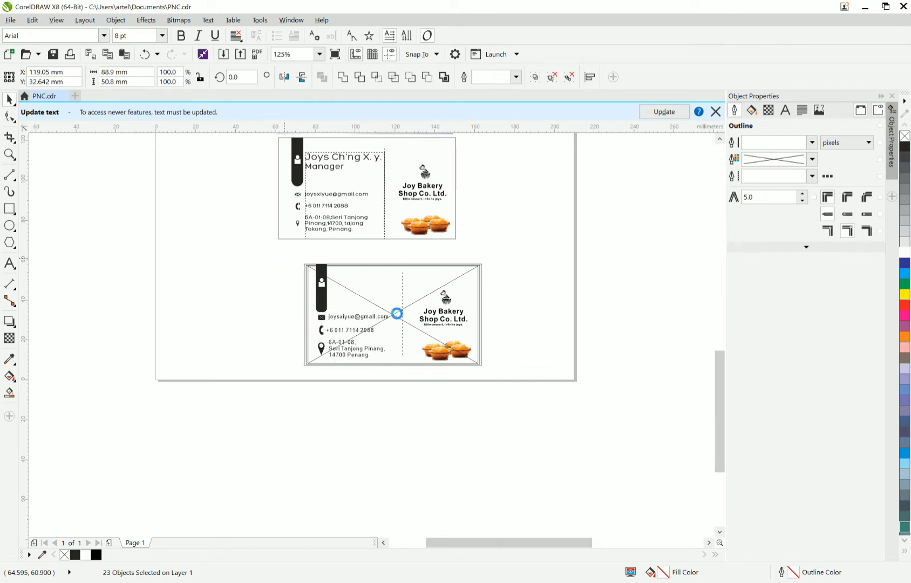
left_click_drag(391, 315, 209, 311)
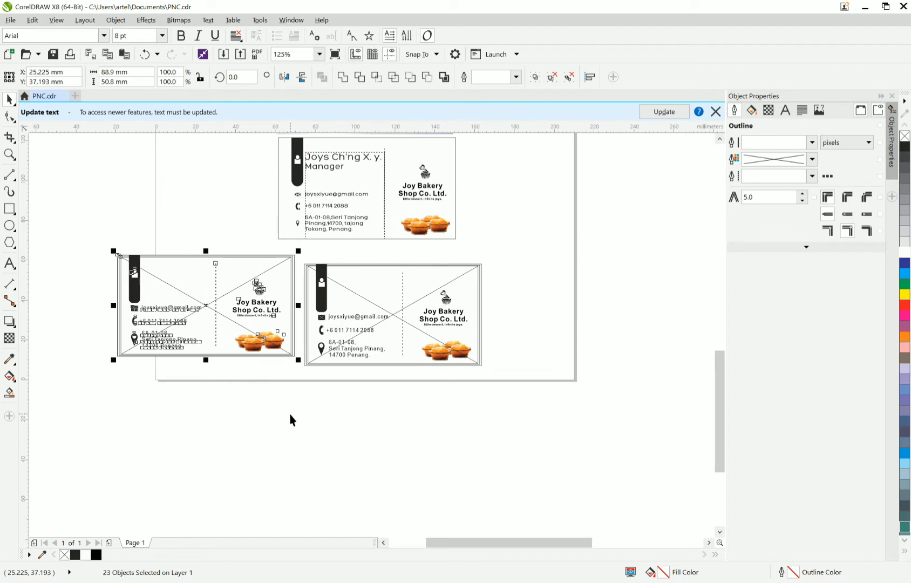
Delete the logo, tart picture, divider line, icons and contact text from the copied card, keeping the frames and the black bar.
left_click_drag(303, 421, 192, 241)
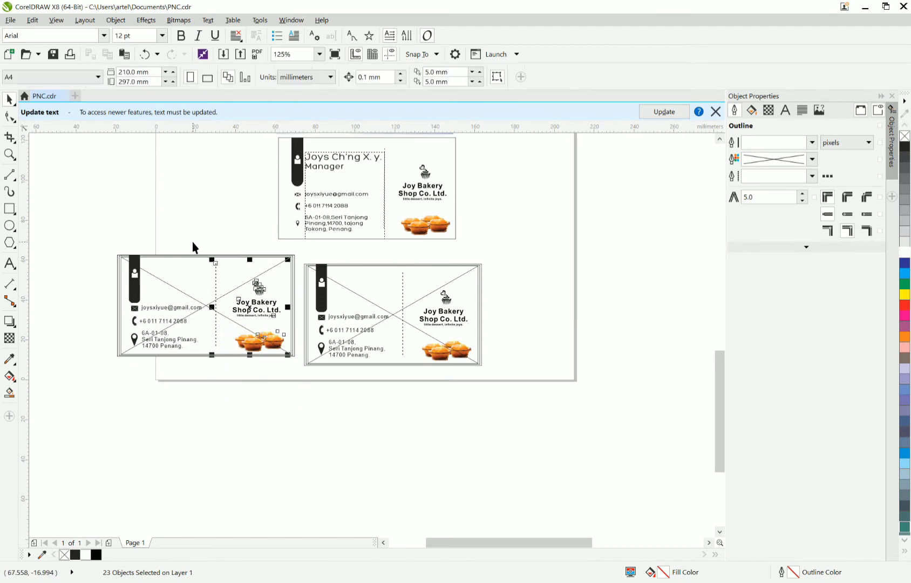
key("Delete")
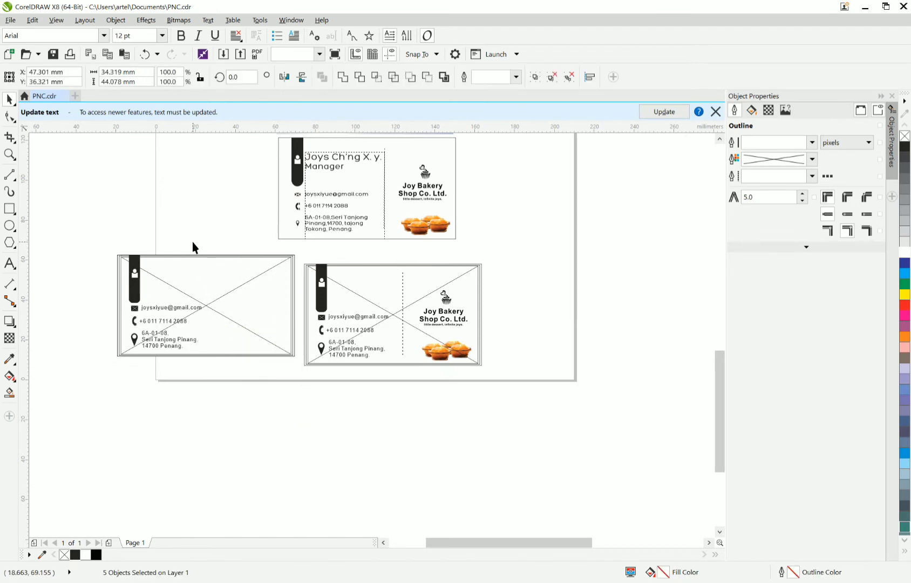
left_click_drag(225, 380, 114, 248)
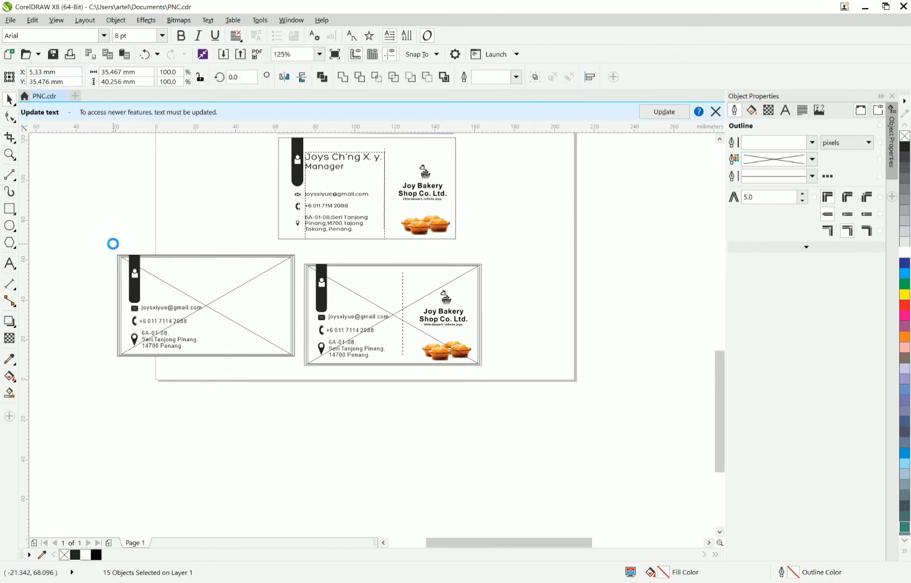
key("Delete")
key("Escape")
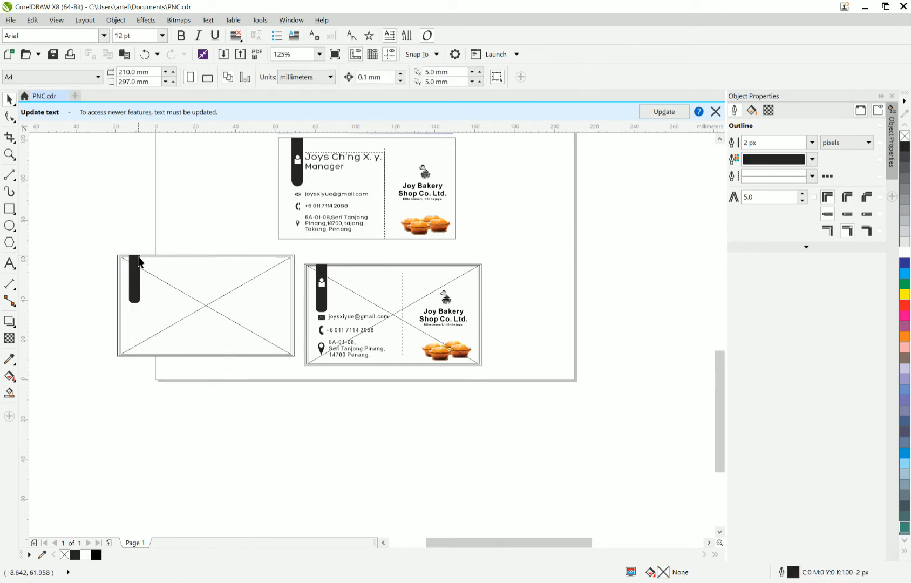
Extract the black bar from the copied card's PowerClip frame and move it into the empty area below the page.
scroll(135, 265, "up", 2)
left_click(138, 255)
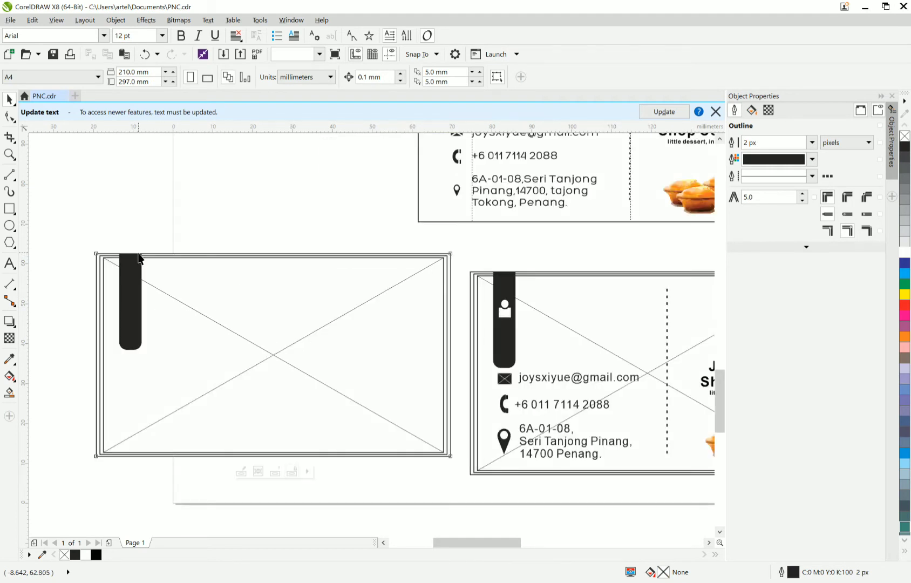
right_click(138, 257)
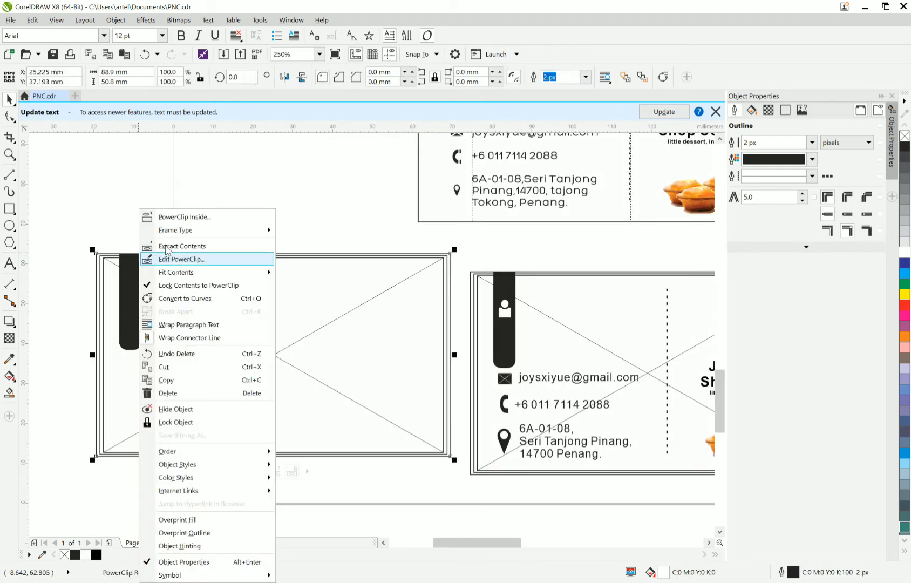
left_click(166, 246)
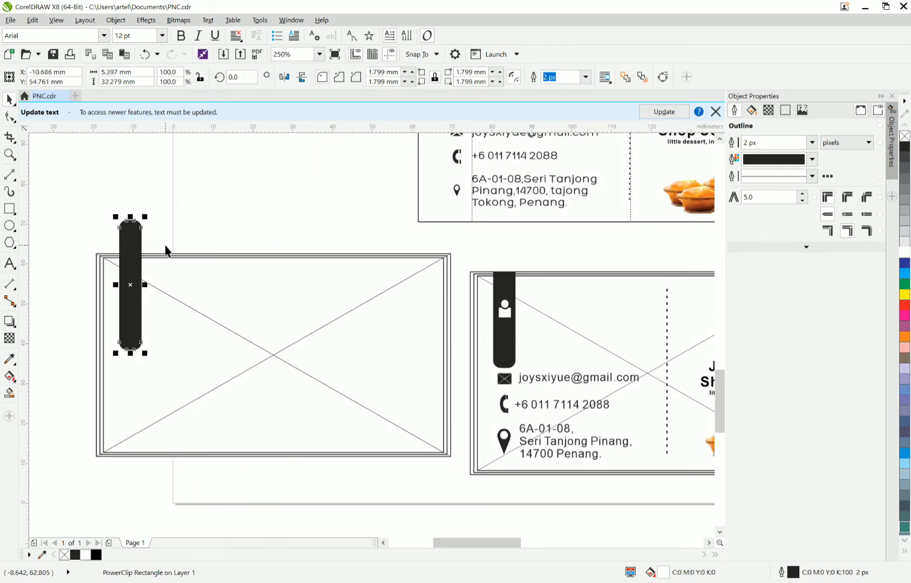
left_click(136, 231)
scroll(137, 231, "down", 3)
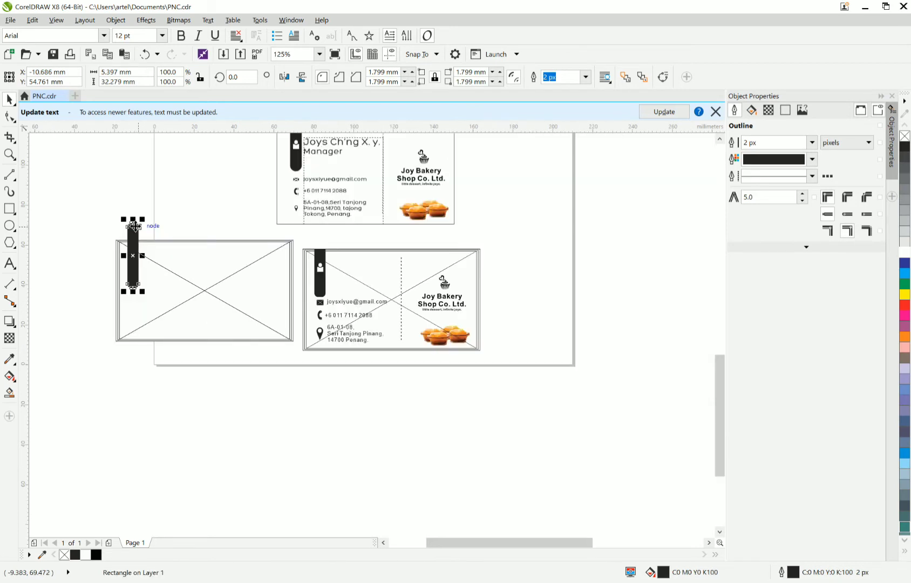
scroll(134, 227, "down", 2)
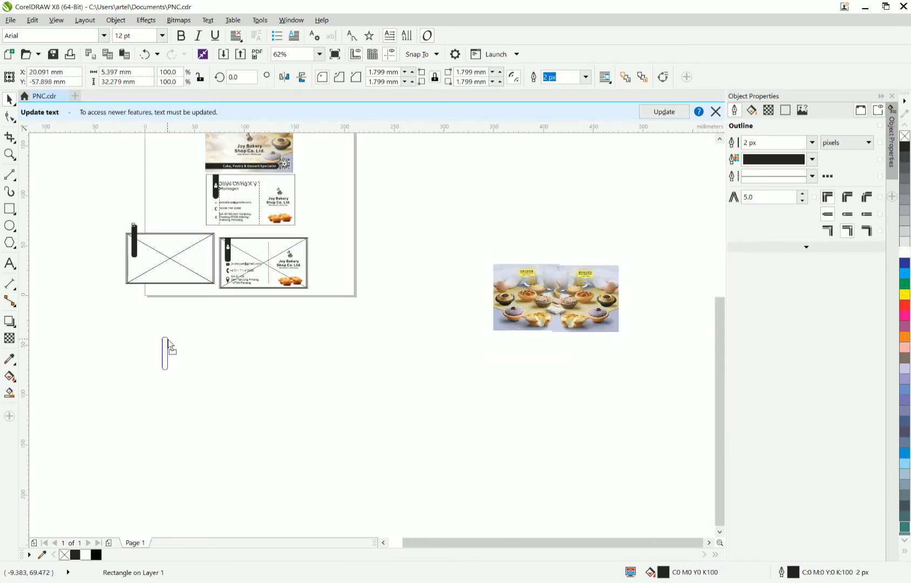
left_click_drag(167, 339, 182, 325)
Shift both lower cards fully onto the page and move the empty card frame level with the finished card.
left_click_drag(320, 331, 92, 227)
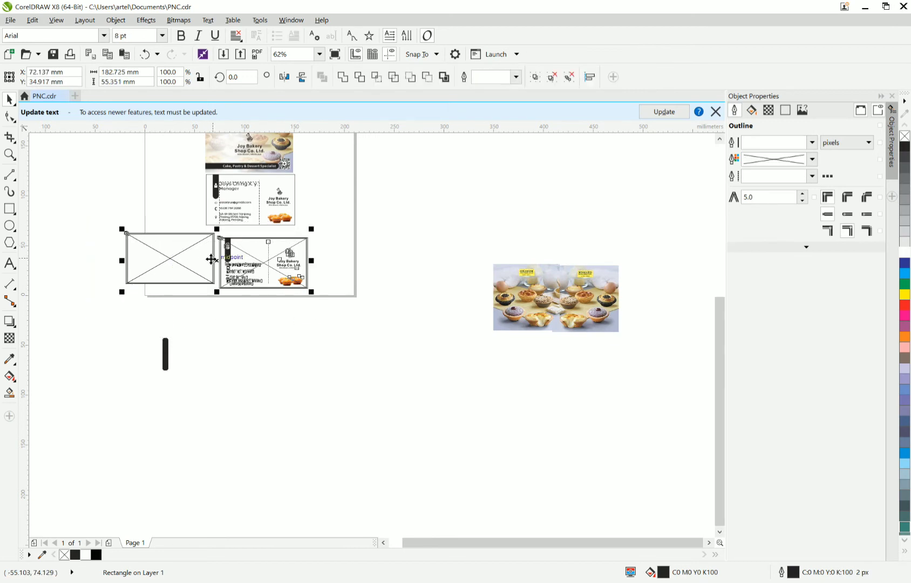
left_click_drag(212, 259, 247, 260)
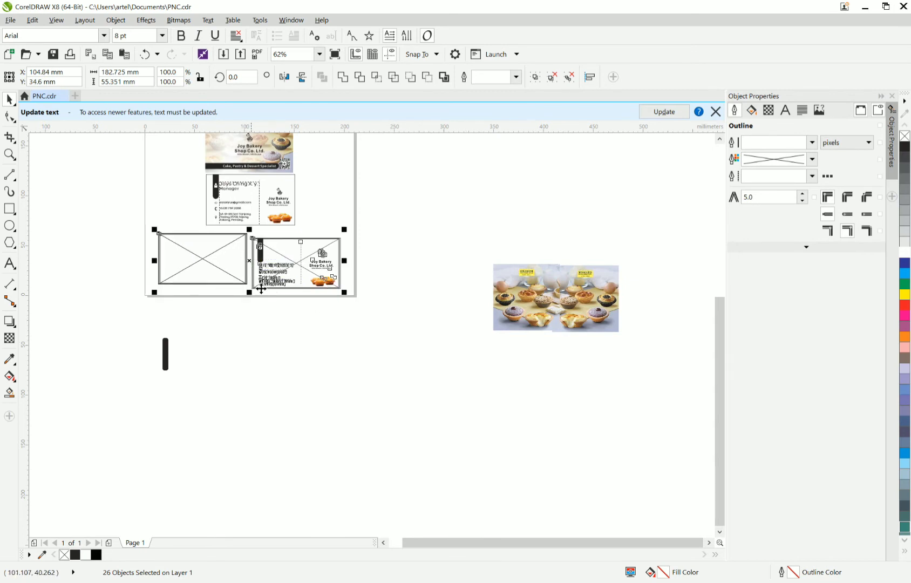
left_click(144, 242)
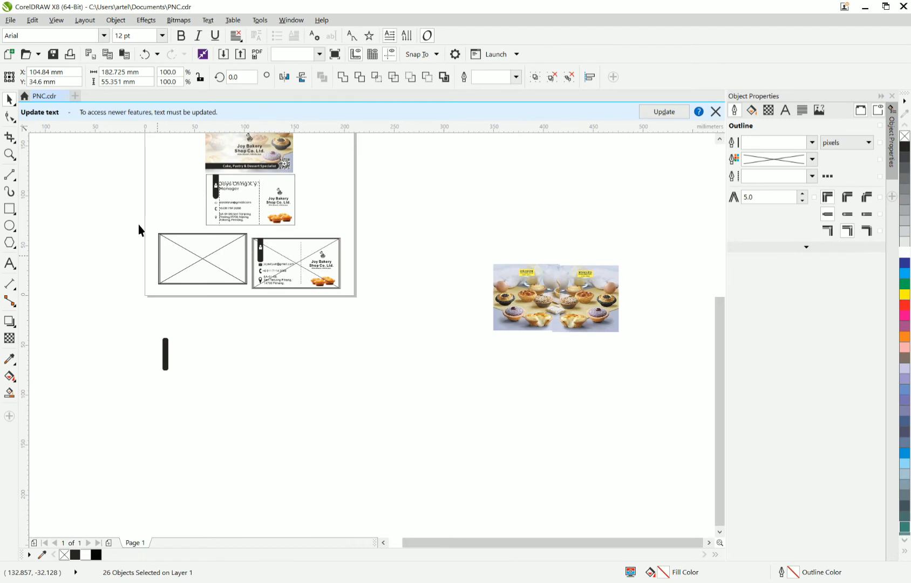
scroll(138, 224, "up", 2)
left_click_drag(138, 224, 368, 370)
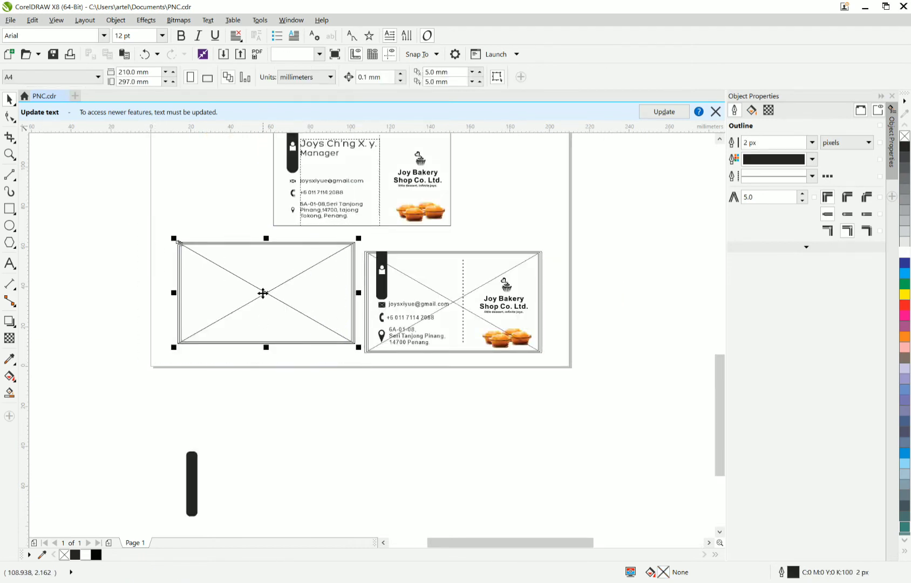
mouse_move(262, 293)
left_mouse_down()
mouse_move(270, 319)
mouse_move(270, 309)
left_mouse_up()
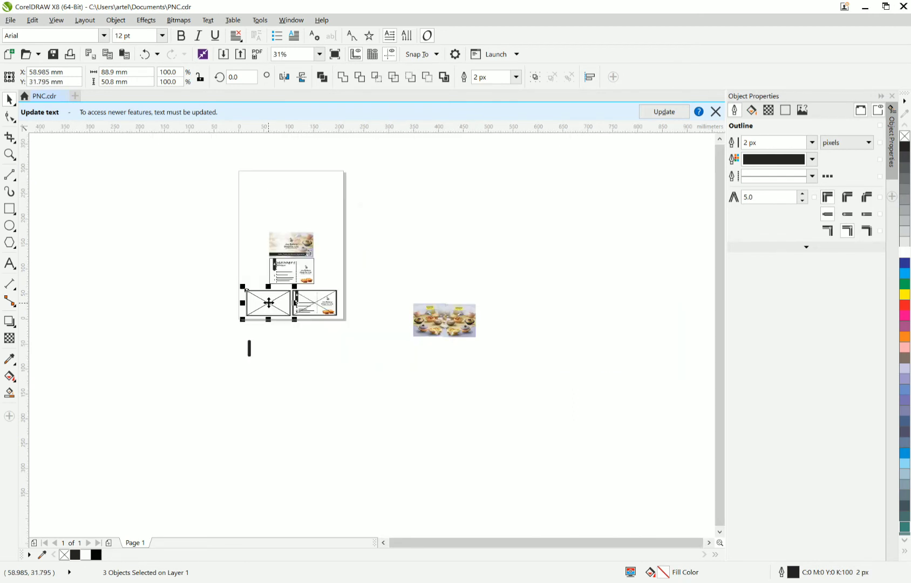
Open the PowerClip contents of the bakery photo card at the top of the layout for editing.
scroll(309, 252, "up", 2)
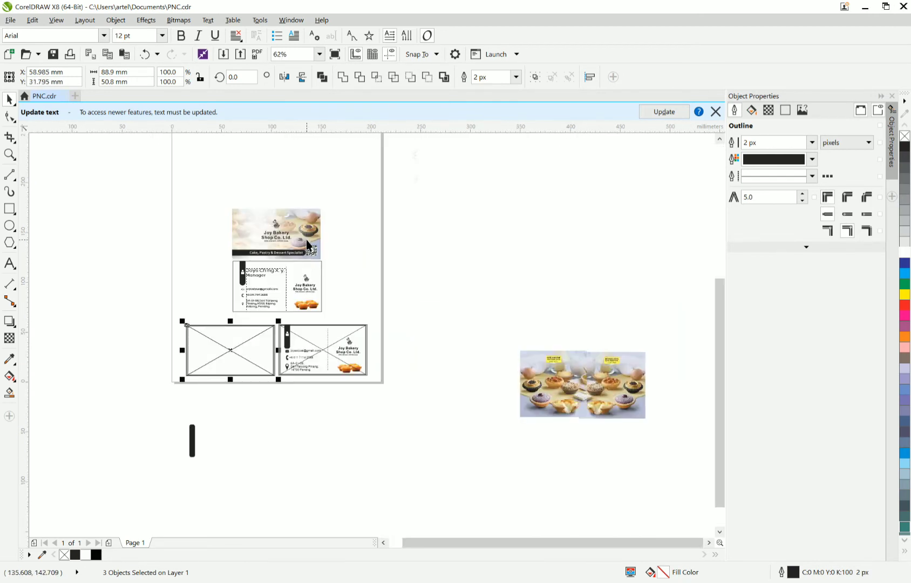
left_click(306, 239)
scroll(306, 240, "up", 2)
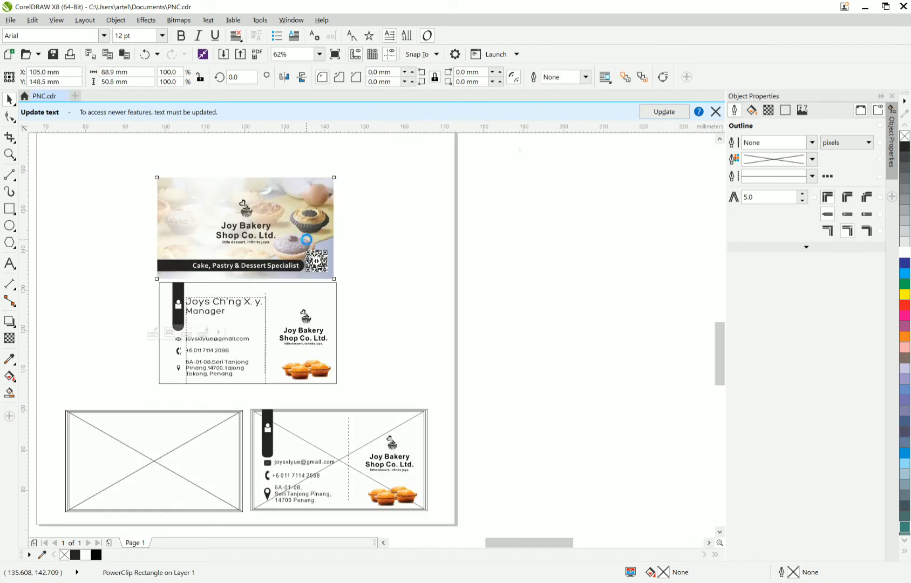
scroll(306, 239, "up", 3)
right_click(307, 239)
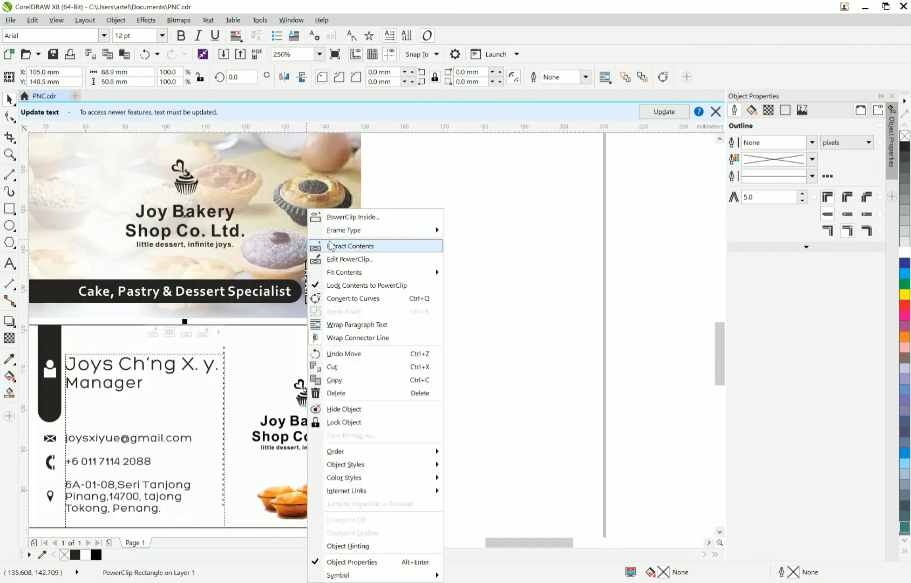
left_click(335, 258)
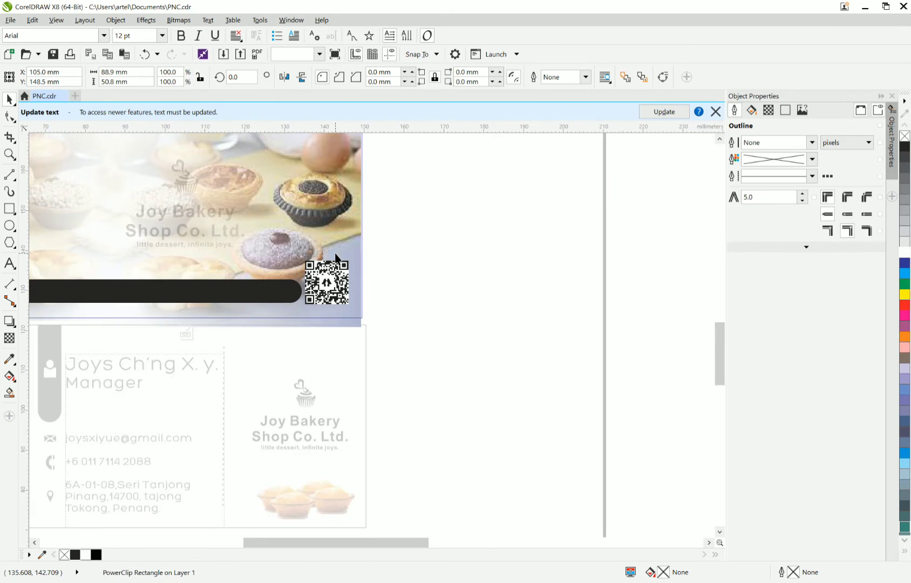
Copy the QR code from the bakery photo card's PowerClip, paste it onto the page and place it below the empty card frame.
scroll(335, 258, "down", 2)
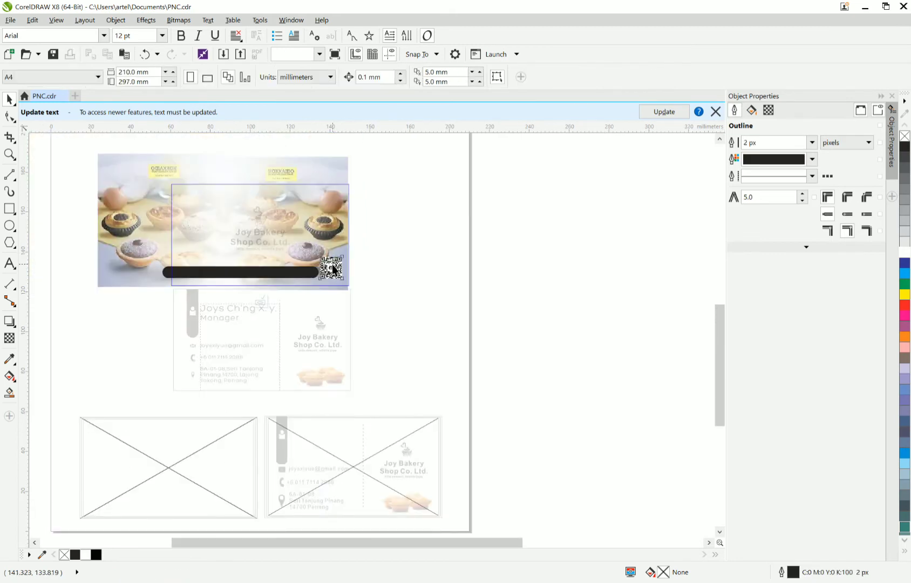
left_click(334, 268)
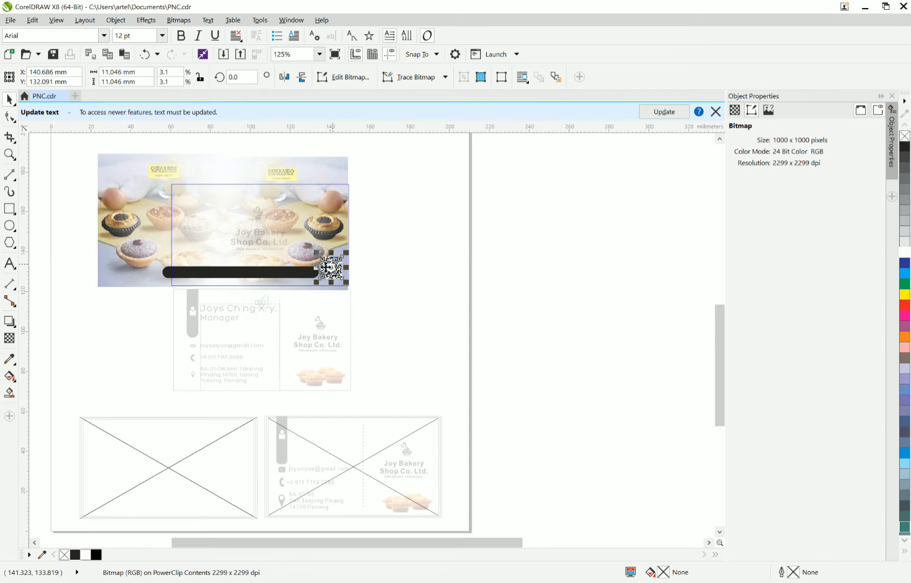
left_click(261, 301)
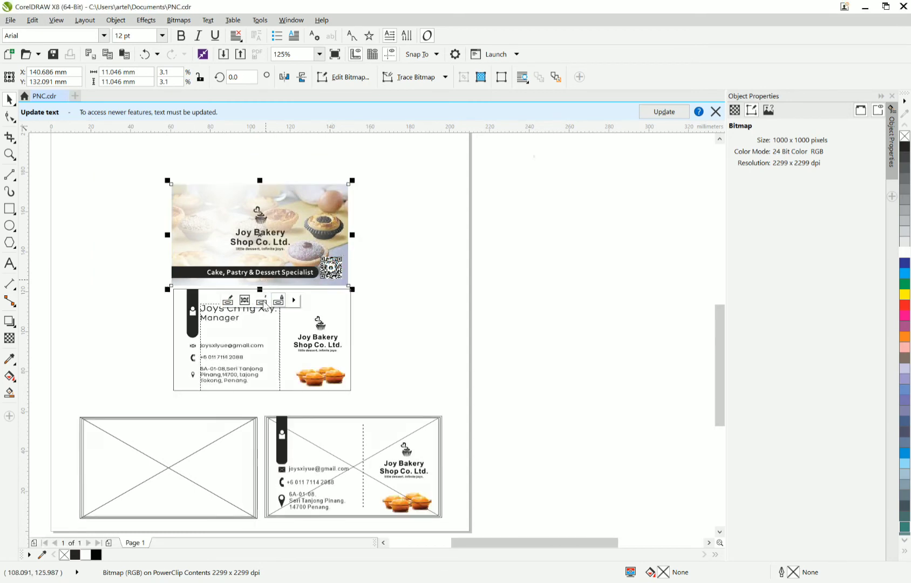
scroll(263, 300, "down", 2)
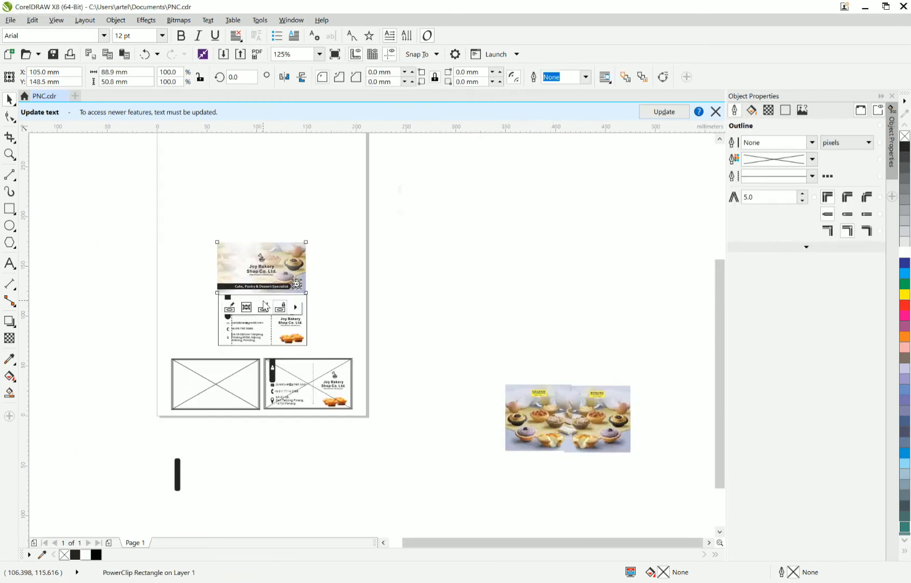
right_click(354, 259)
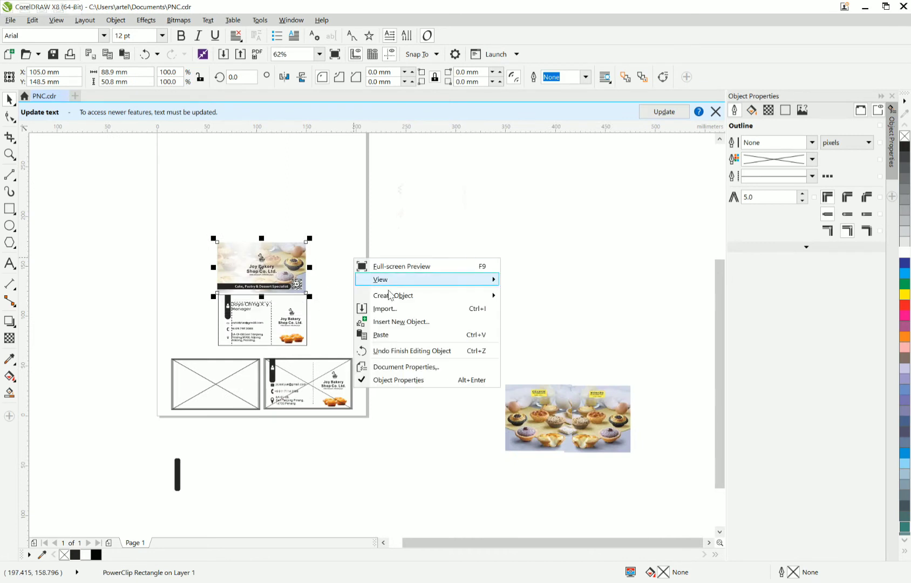
left_click(402, 335)
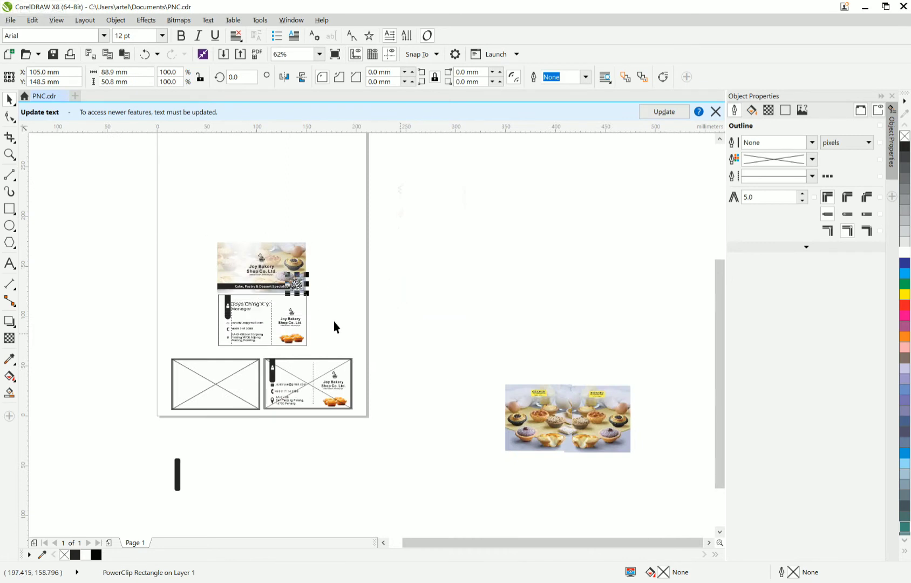
left_click_drag(297, 283, 261, 424)
scroll(261, 425, "up", 2)
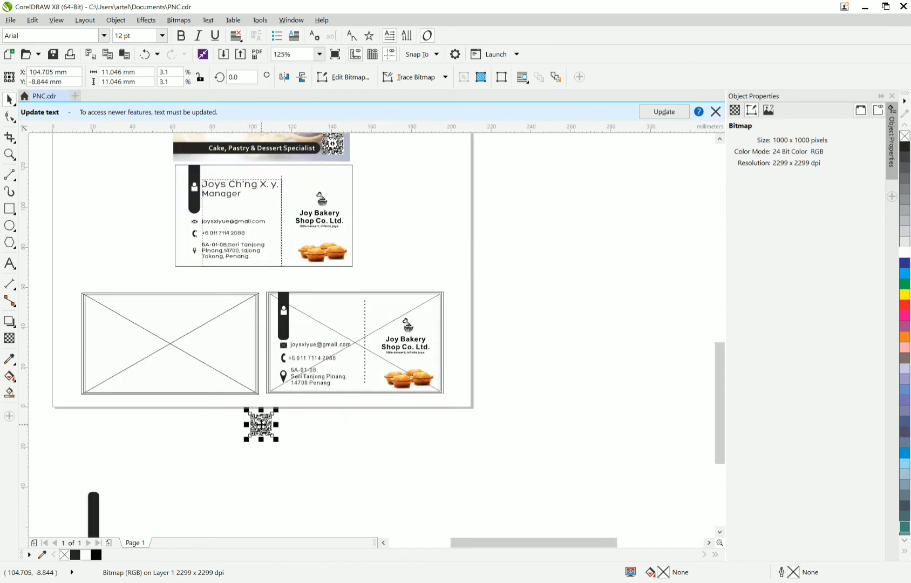
Move the loose black bar up toward the page's lower edge and delete it.
scroll(261, 424, "up", 2)
scroll(261, 425, "down", 2)
left_click(94, 510)
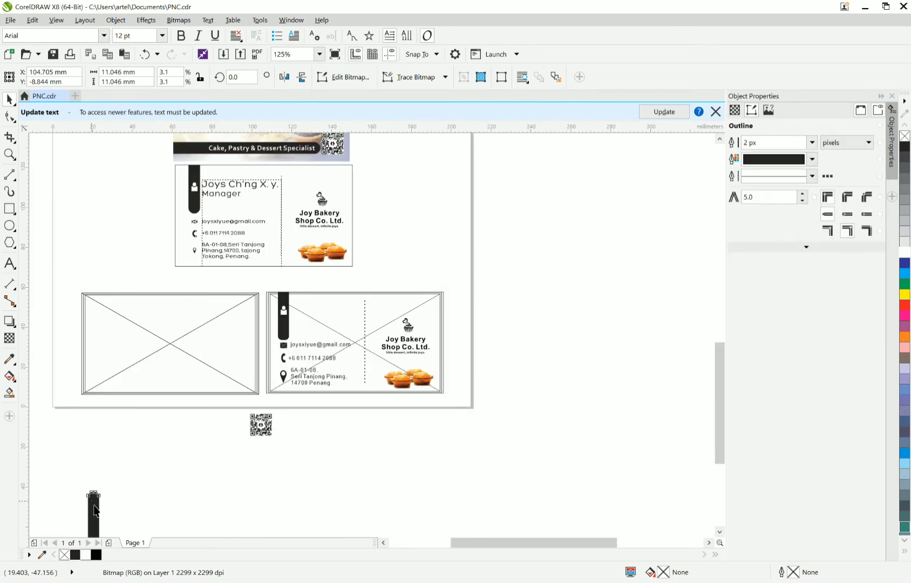
left_click_drag(94, 509, 121, 415)
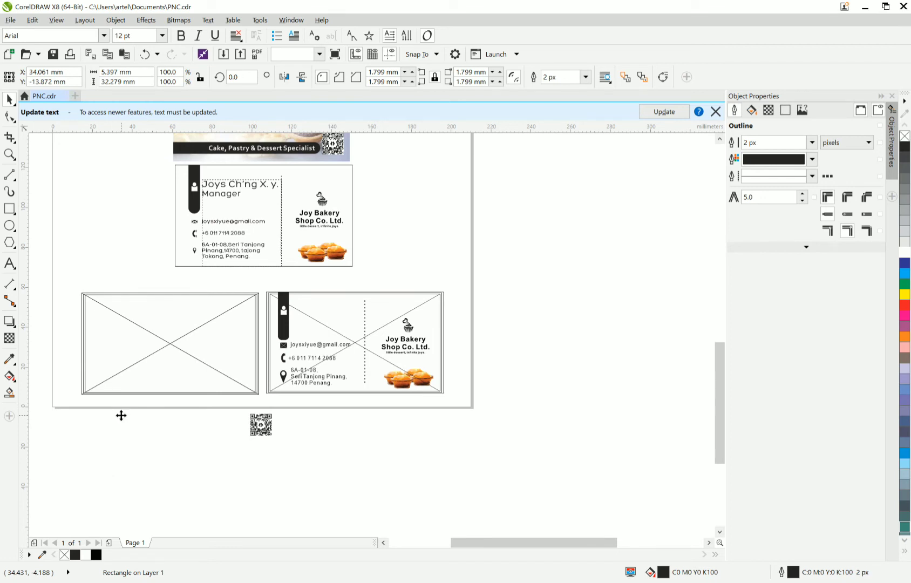
Copy the black bar from the lower contact card's PowerClip, paste it onto the page and place it below the empty card frame.
scroll(277, 291, "up", 4)
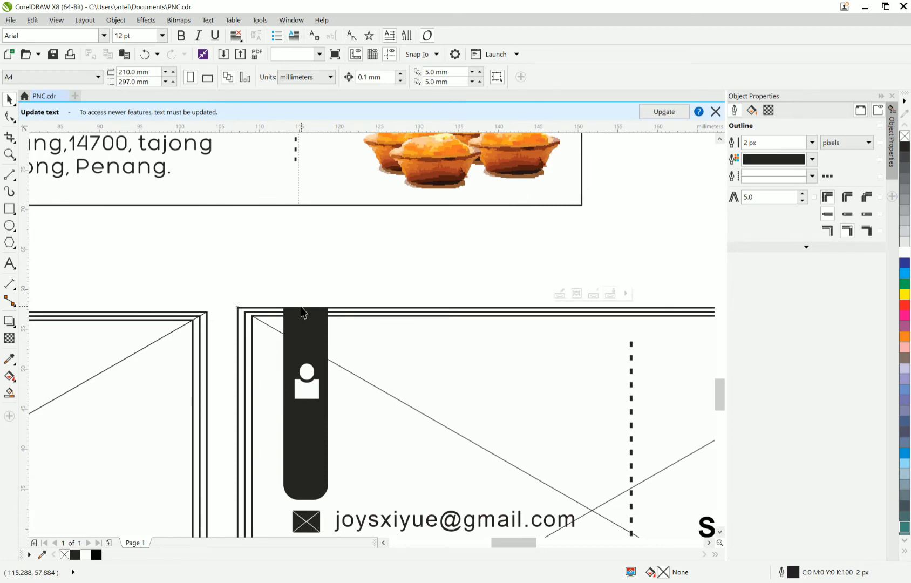
right_click(303, 306)
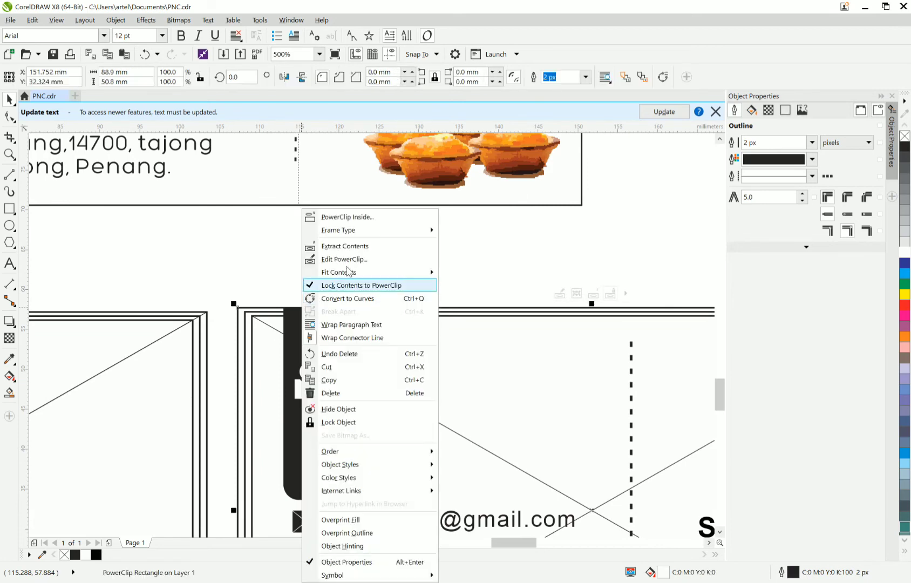
left_click(346, 259)
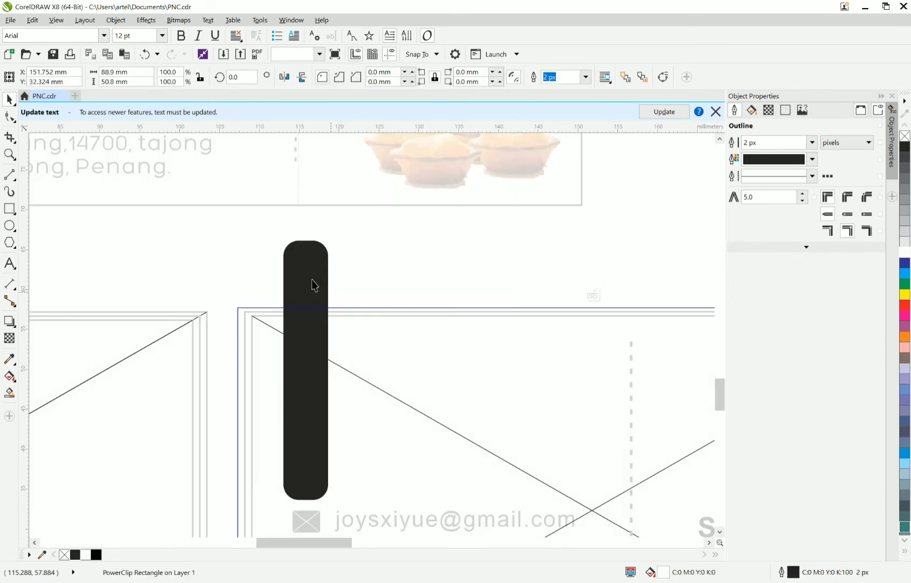
left_click(313, 280)
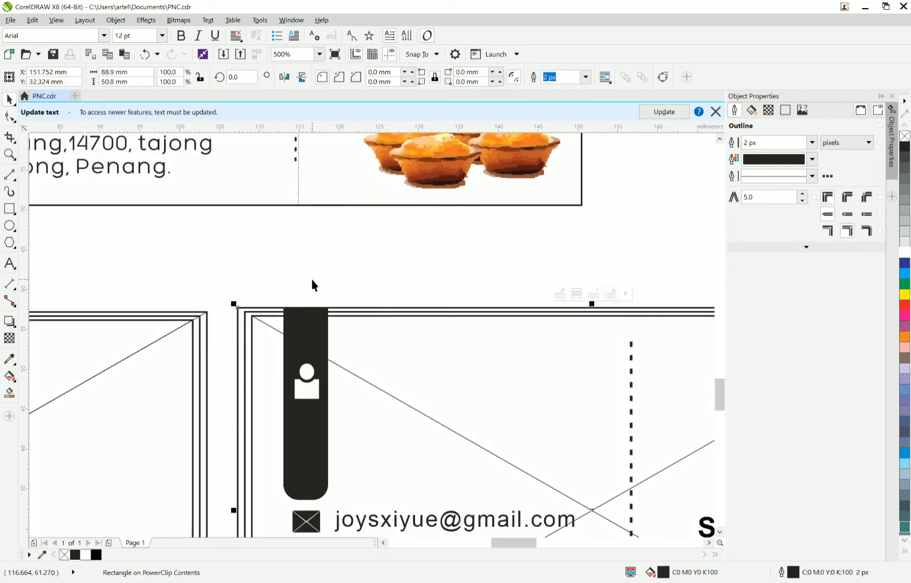
key("ctrl+z")
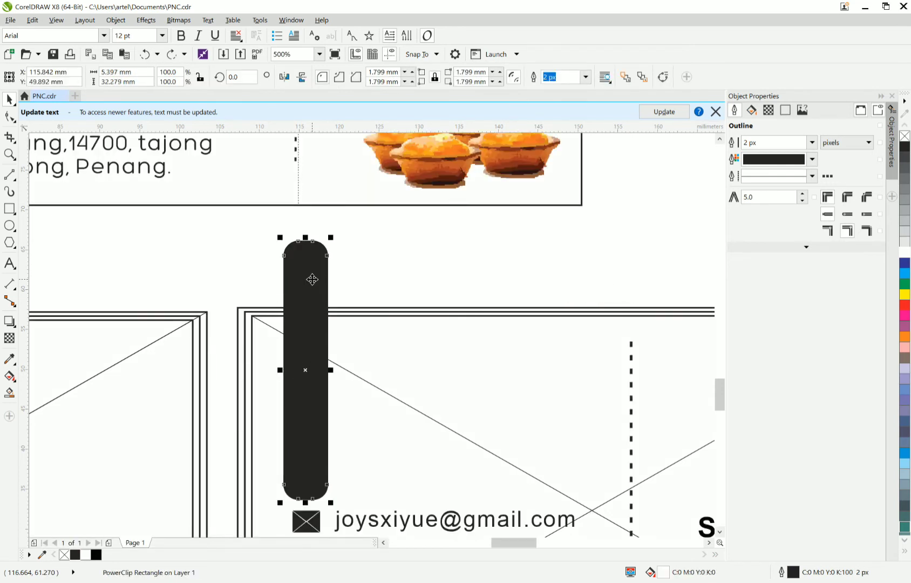
scroll(312, 278, "down", 3)
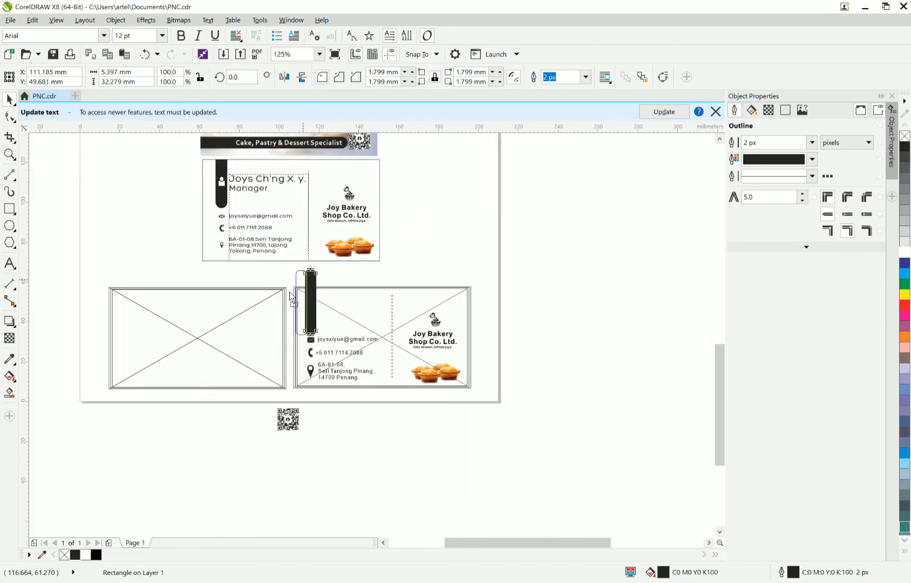
left_click_drag(312, 279, 158, 430)
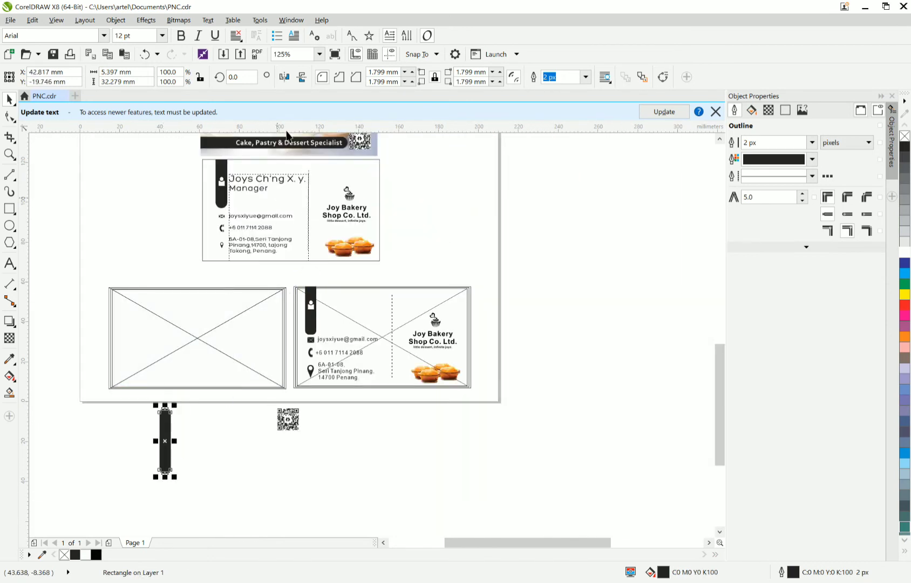
Rotate the black bar 90 degrees, lengthen it to about 72.4 mm and lay it across the lower part of the empty card frame.
left_click(251, 75)
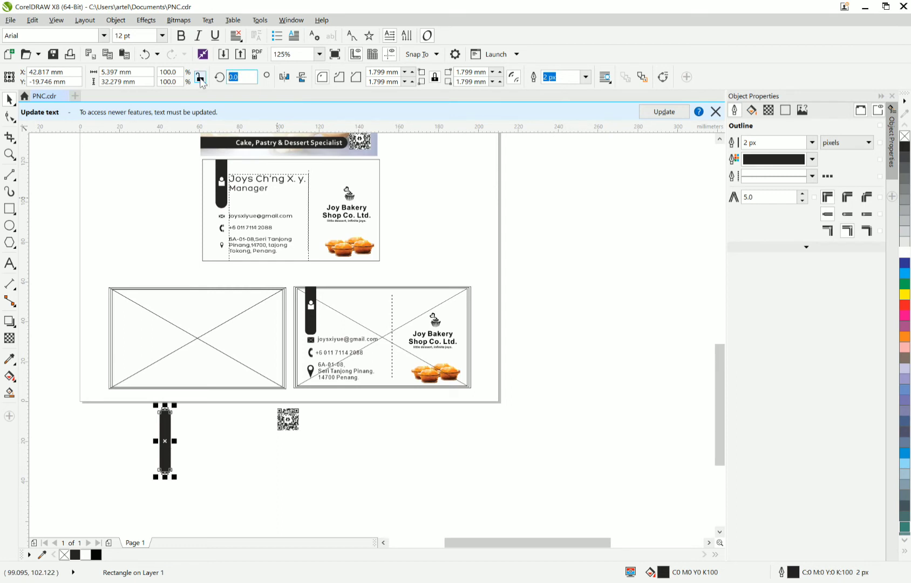
type("90")
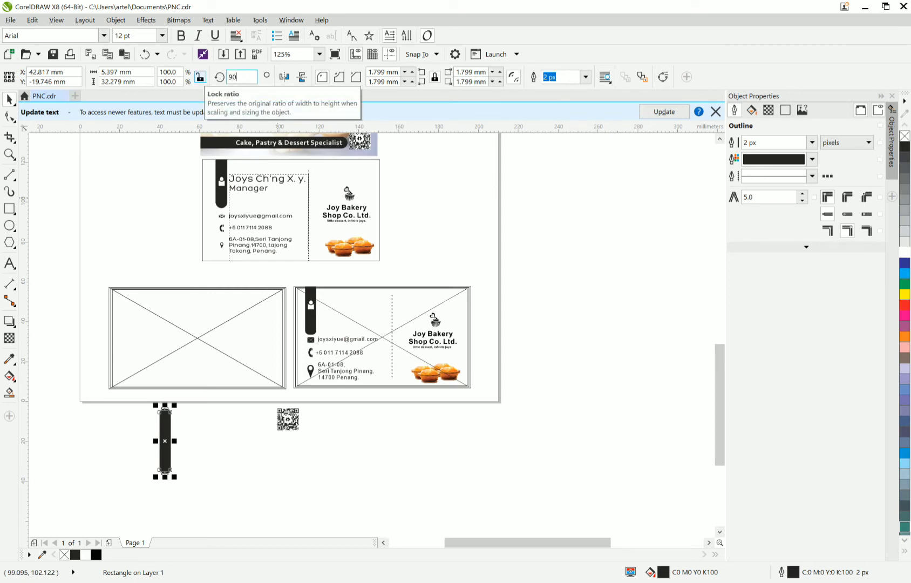
key("Return")
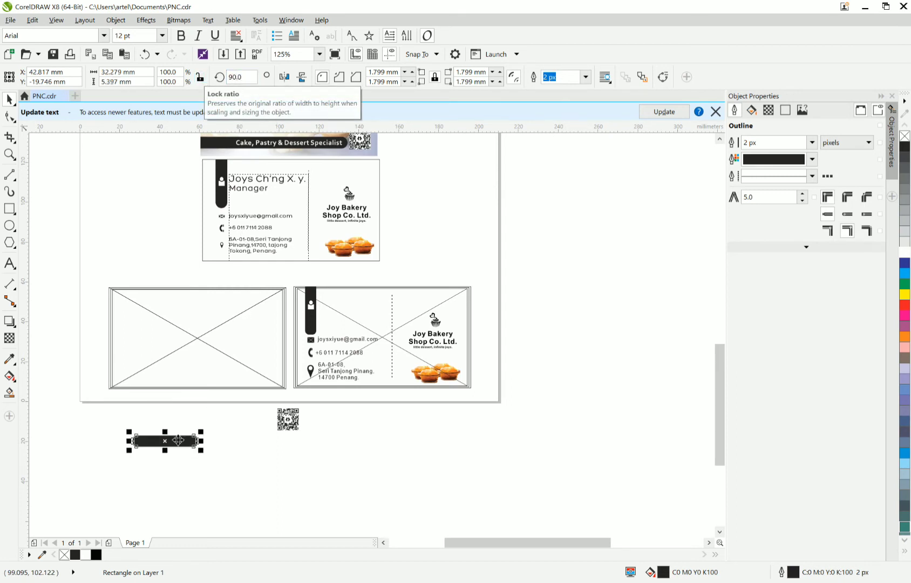
left_click_drag(178, 440, 249, 374)
Move the QR code into the lower right corner of the card frame, beside the rounded end of the black bar.
left_click(294, 427)
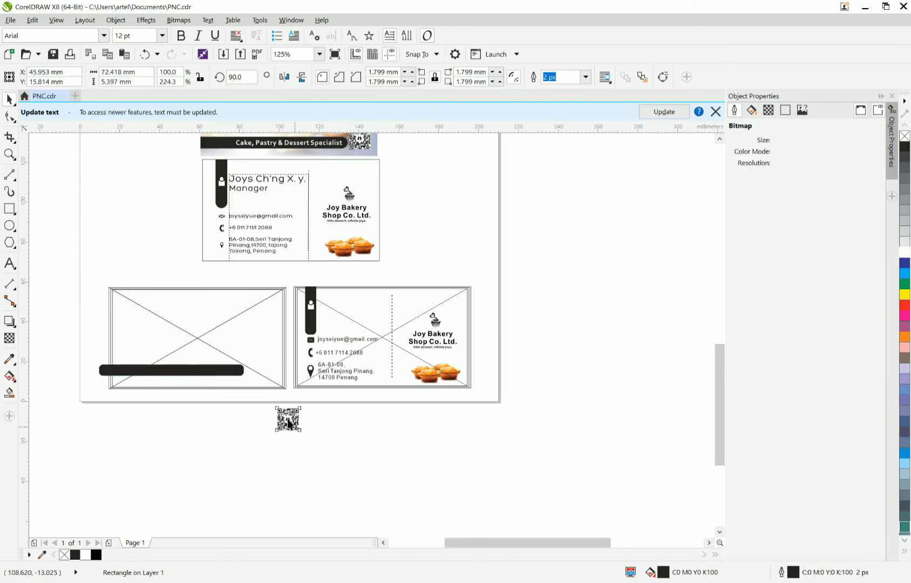
left_click_drag(289, 425, 264, 373)
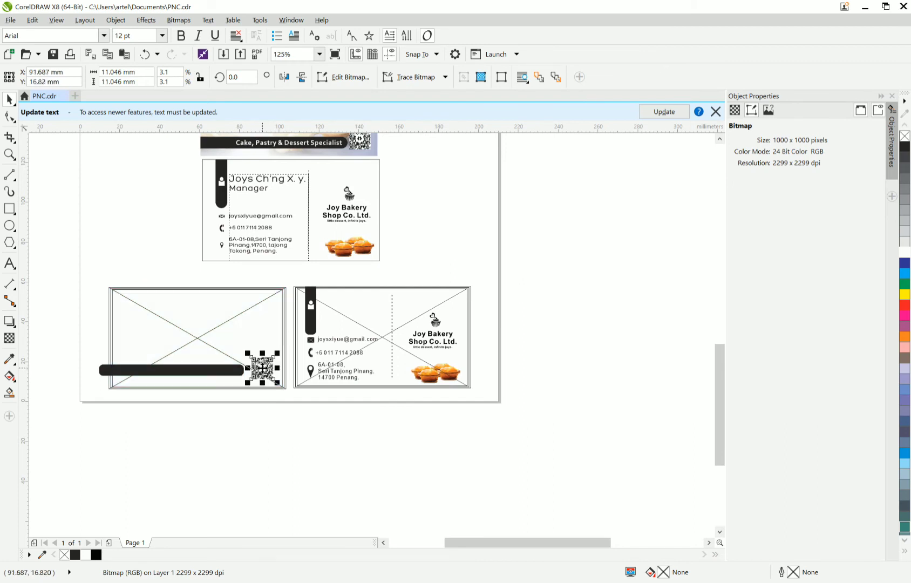
left_click(169, 409)
Copy the Joy Bakery logo and name from the photo card into the middle of the new card frame, above the black bar.
scroll(147, 356, "down", 2)
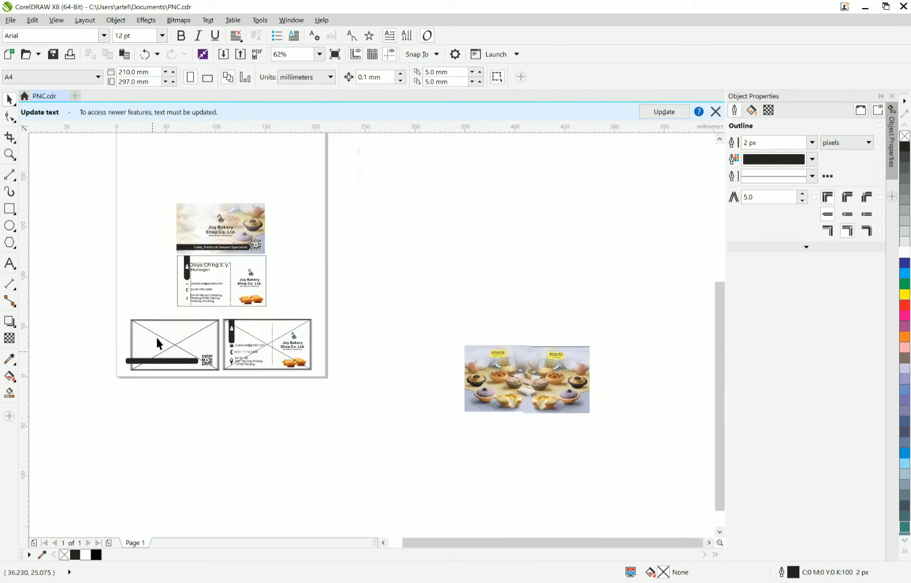
left_click_drag(181, 184, 241, 239)
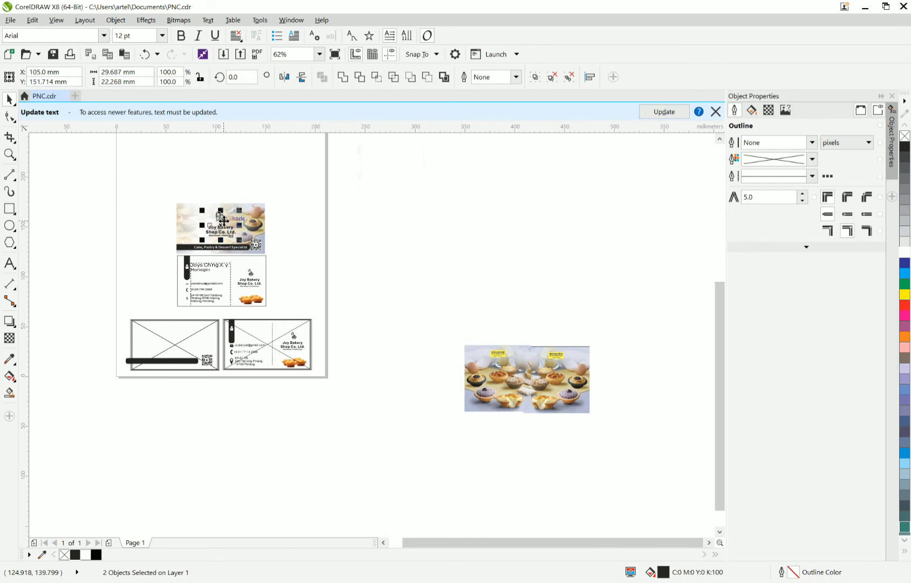
left_click_drag(219, 223, 173, 334)
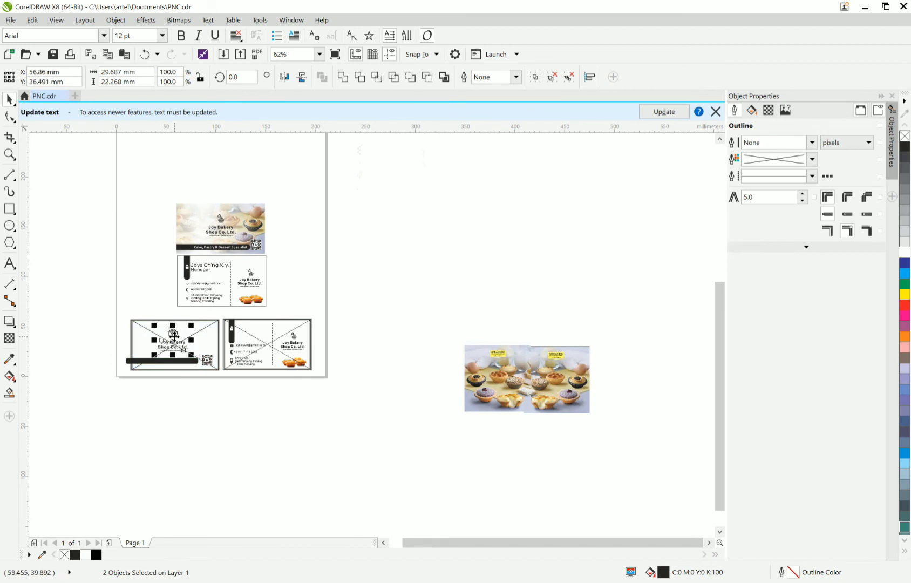
left_click(207, 246)
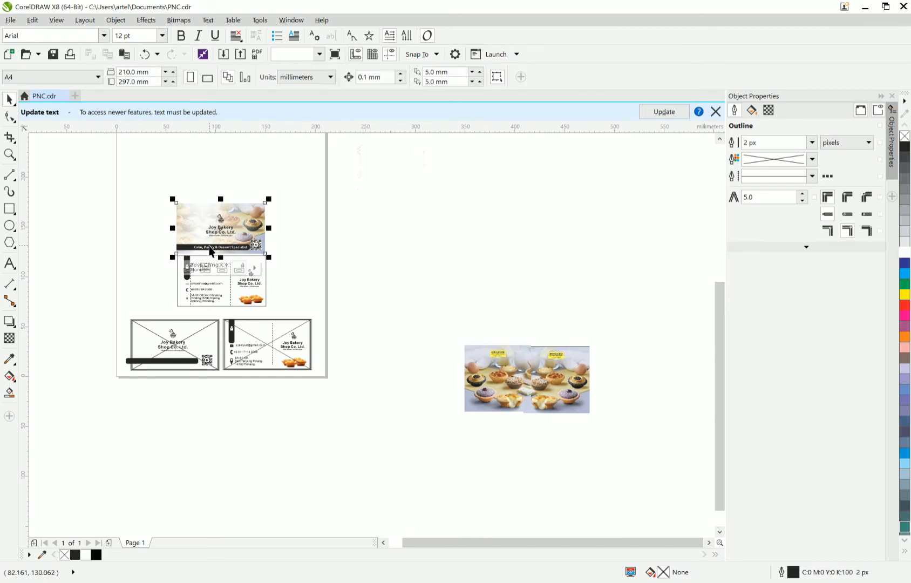
left_click(212, 248)
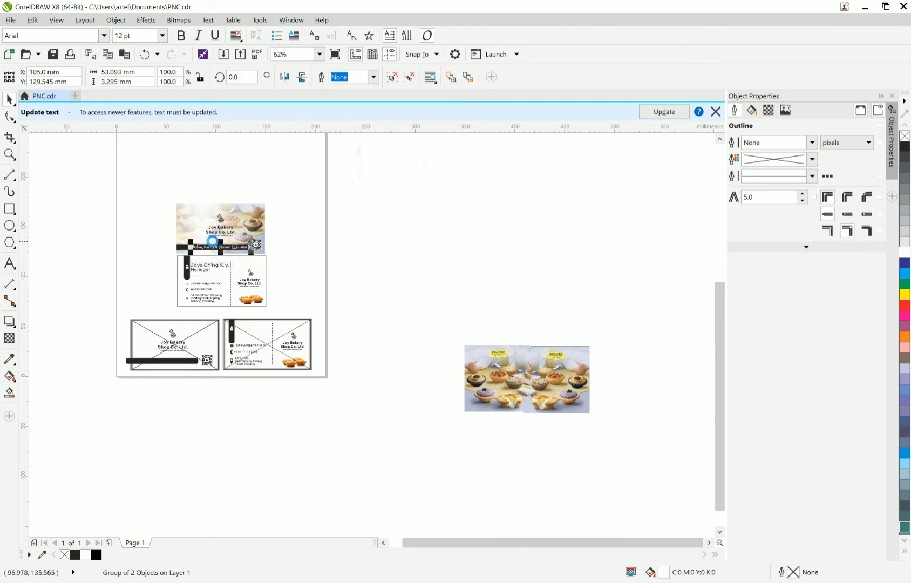
left_click_drag(213, 247, 173, 370)
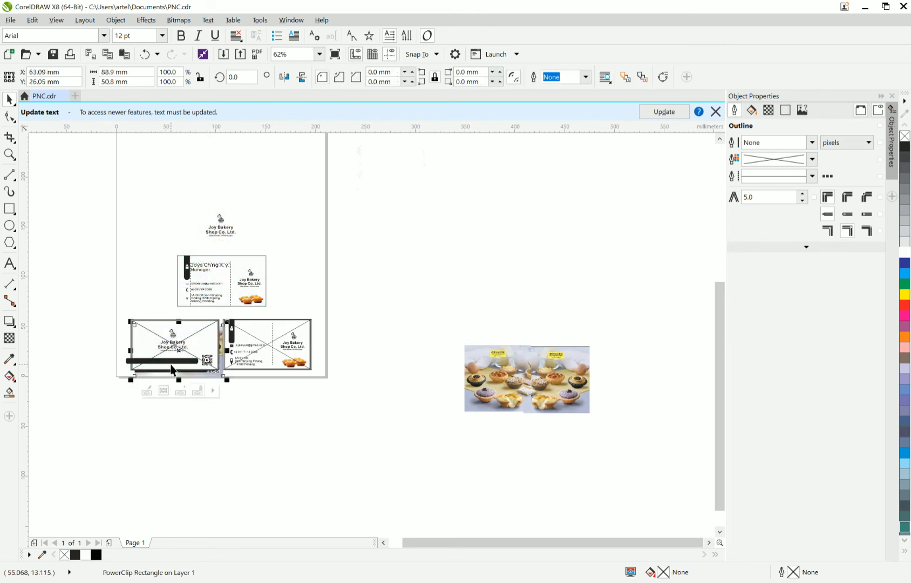
scroll(173, 370, "up", 2)
scroll(173, 370, "down", 4)
scroll(171, 367, "up", 2)
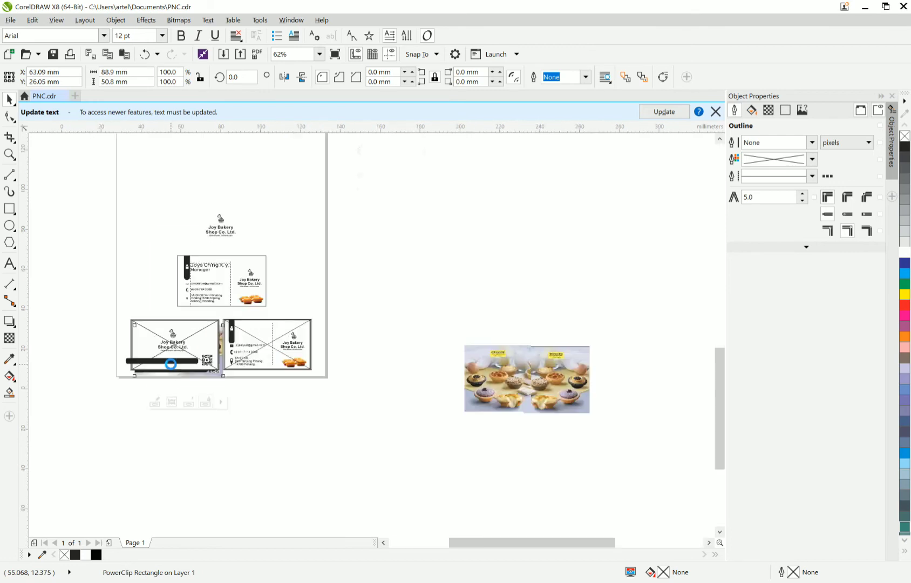
scroll(170, 363, "up", 5)
scroll(171, 370, "down", 1)
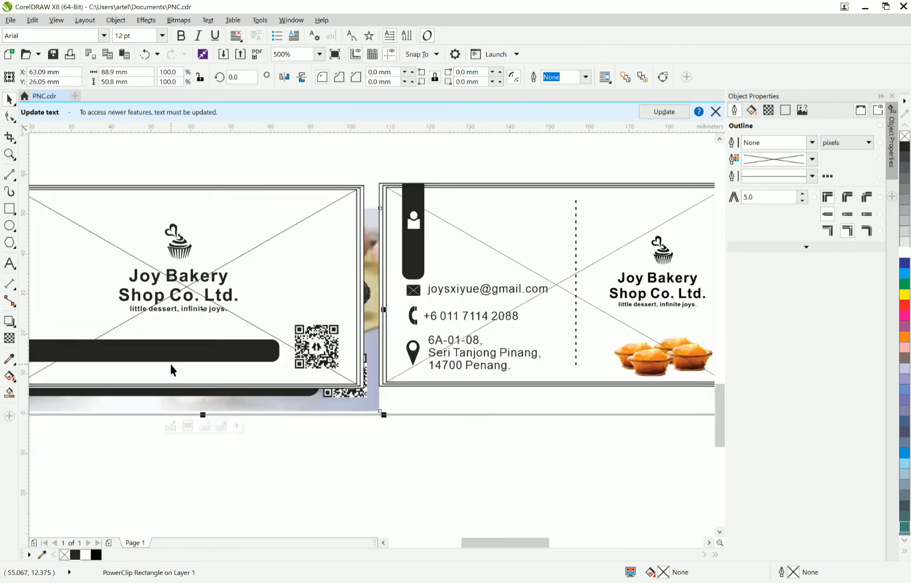
scroll(172, 370, "down", 5)
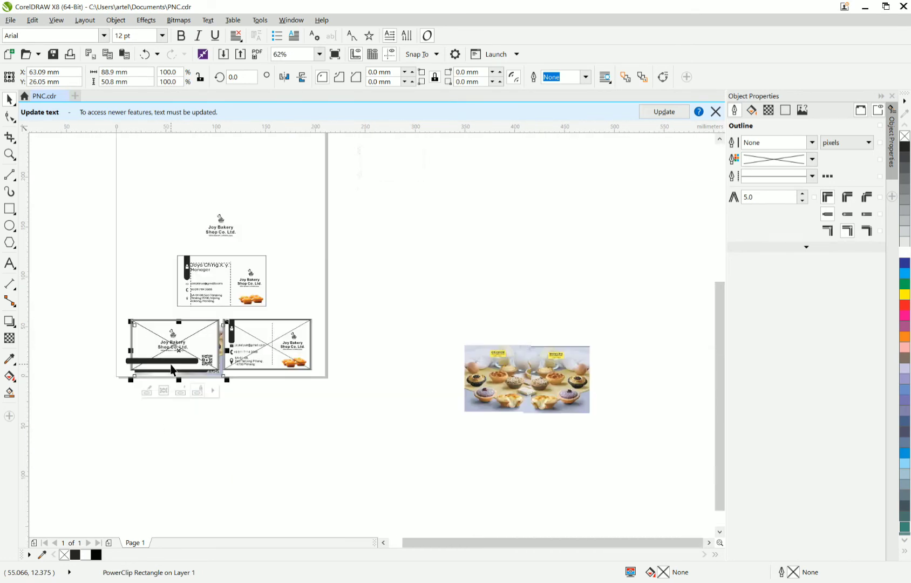
key("p")
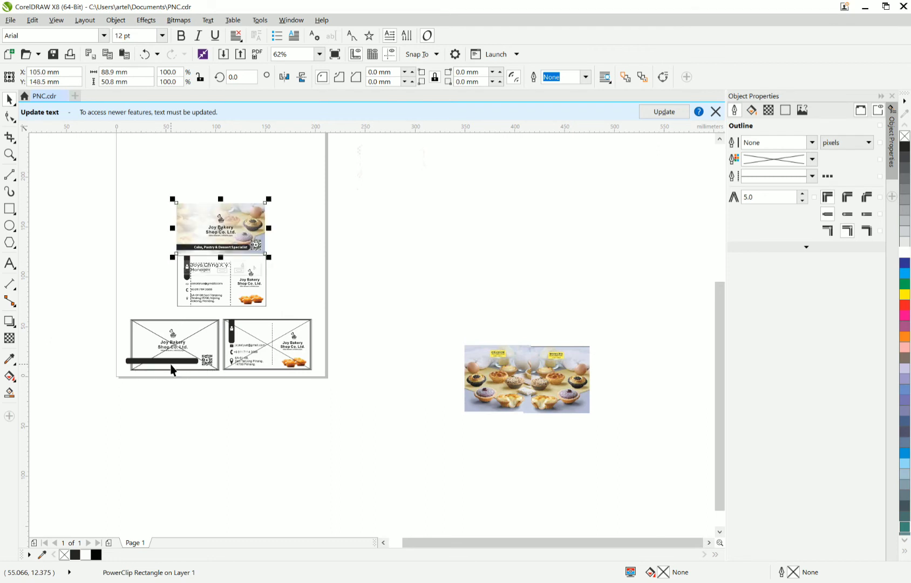
Copy the "Cake, Pastry & Dessert Specialist" tagline from the photo card onto the black bar of the new card.
left_click_drag(229, 241, 229, 241)
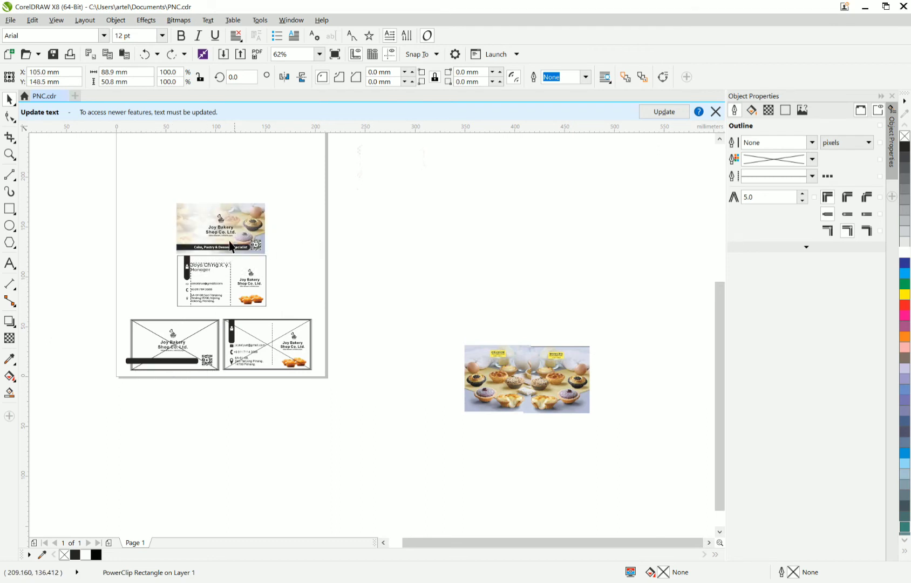
left_click(218, 249)
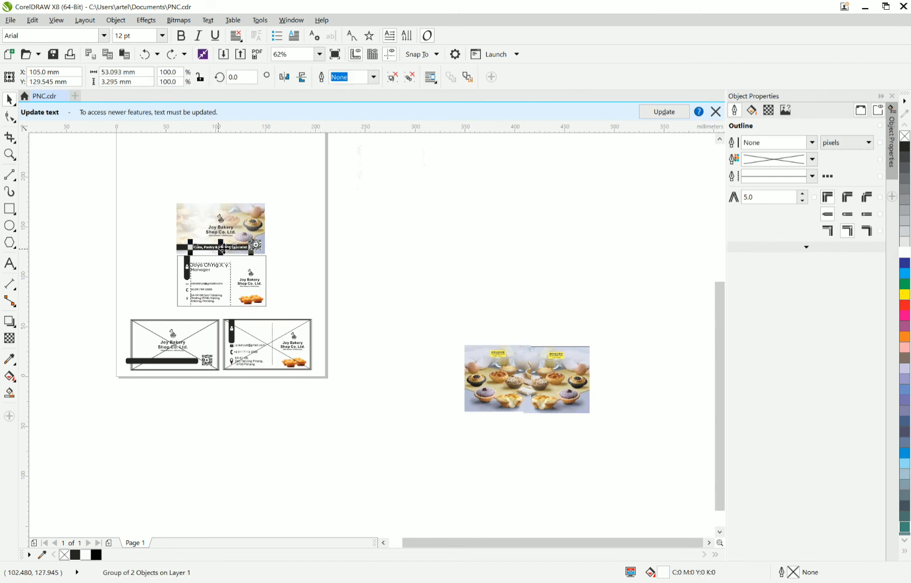
left_click_drag(221, 249, 162, 365)
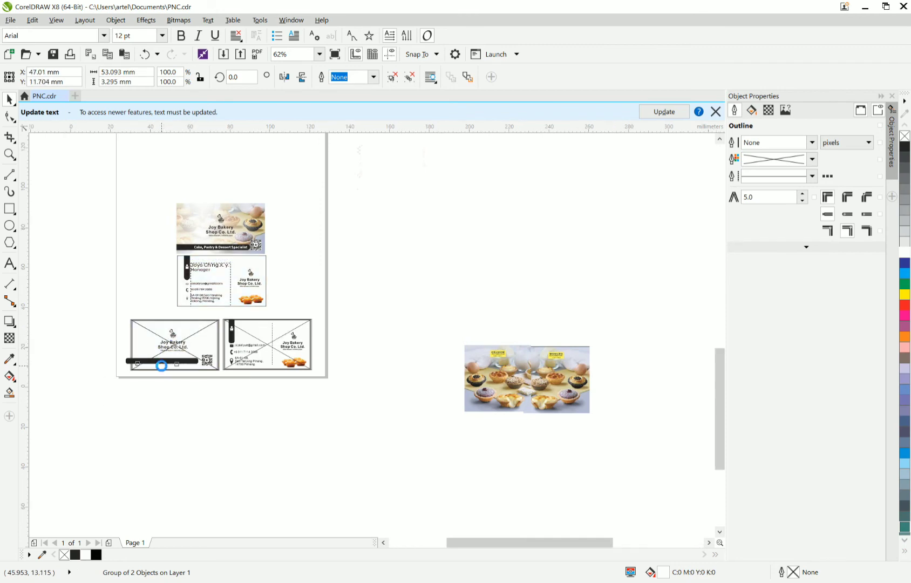
scroll(162, 365, "up", 5)
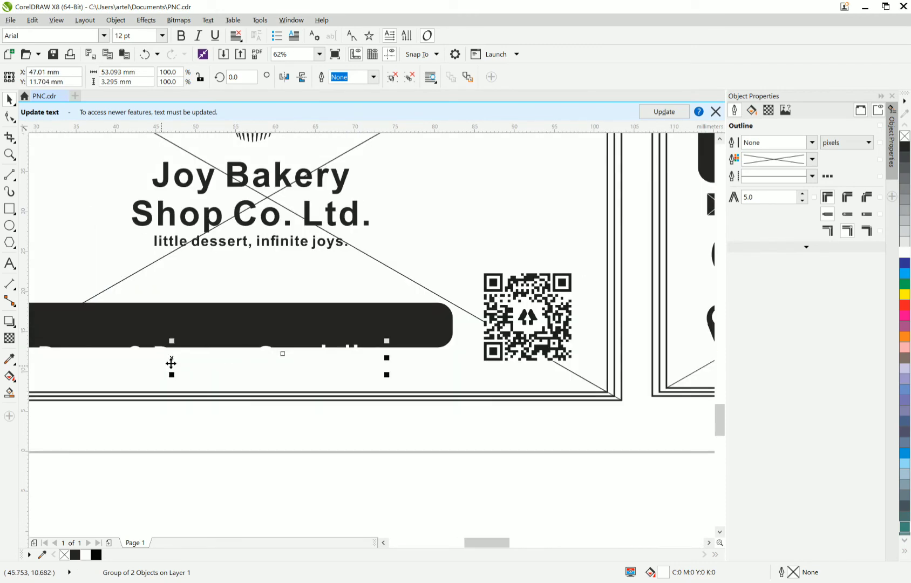
left_click_drag(171, 363, 189, 322)
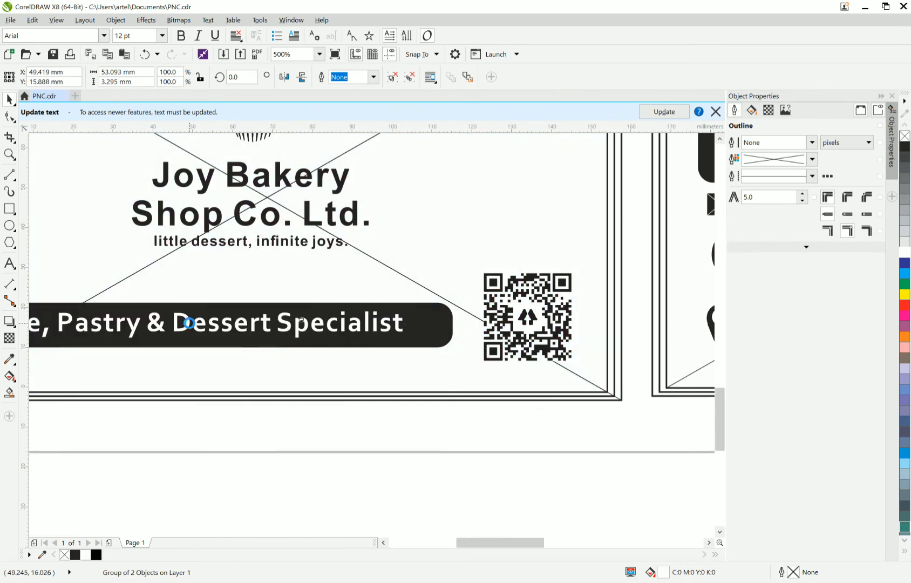
Nudge the tagline about 2.2 mm right along the black bar, towards the bar's rounded end beside the QR code.
scroll(189, 322, "down", 3)
key("Right")
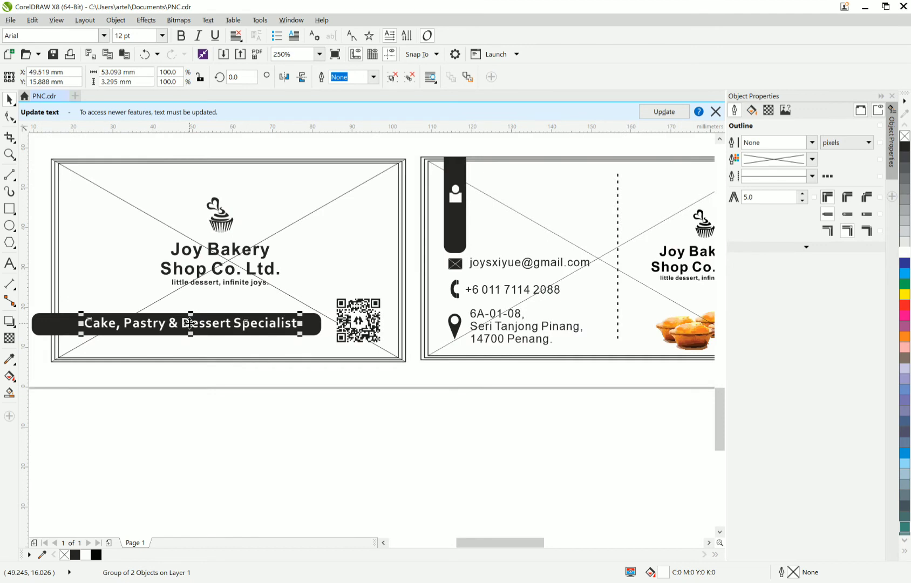
key("Right")
key("Right")
key("Right")
key("Right")
key("Right")
key("Right")
key("Right")
key("Right")
key("Right")
key("Right")
key("Right")
key("Right")
key("Right")
key("Right")
key("Right")
key("Right")
key("Right")
key("Right")
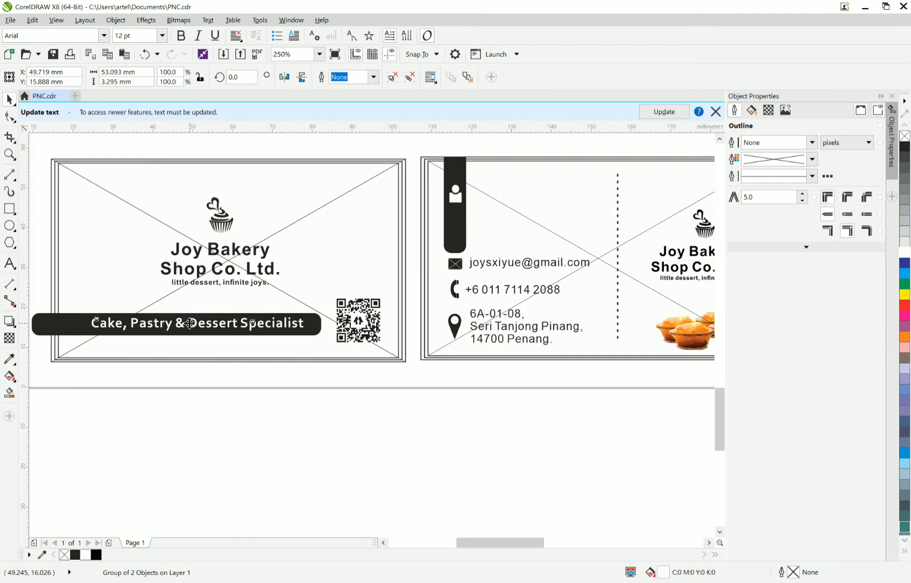
key("Right")
key("Right")
key("Right")
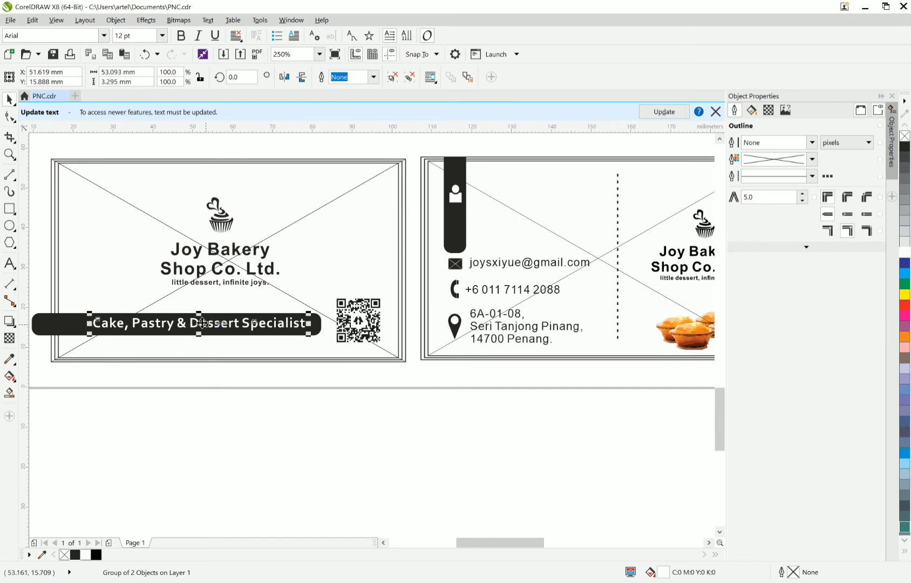
PowerClip the tagline inside the black bar.
right_click(202, 322)
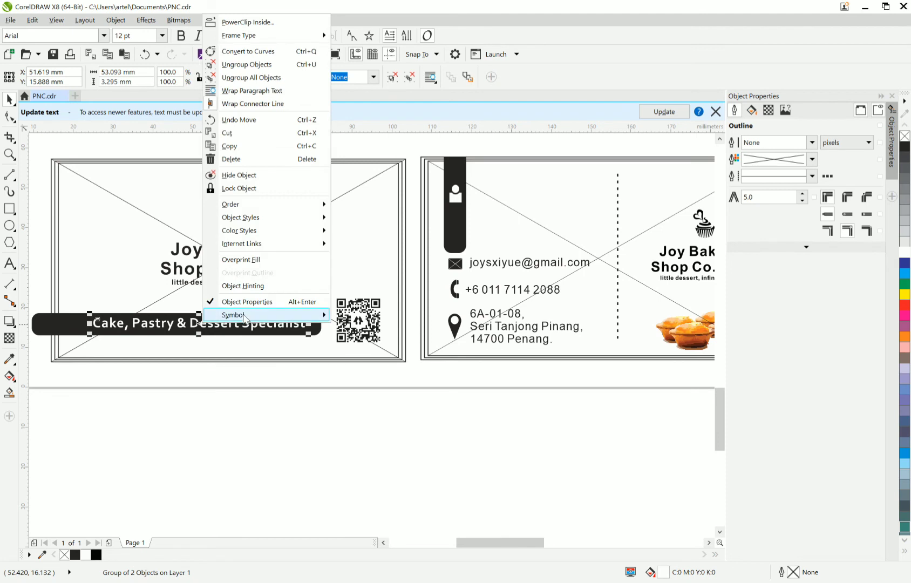
left_click(220, 22)
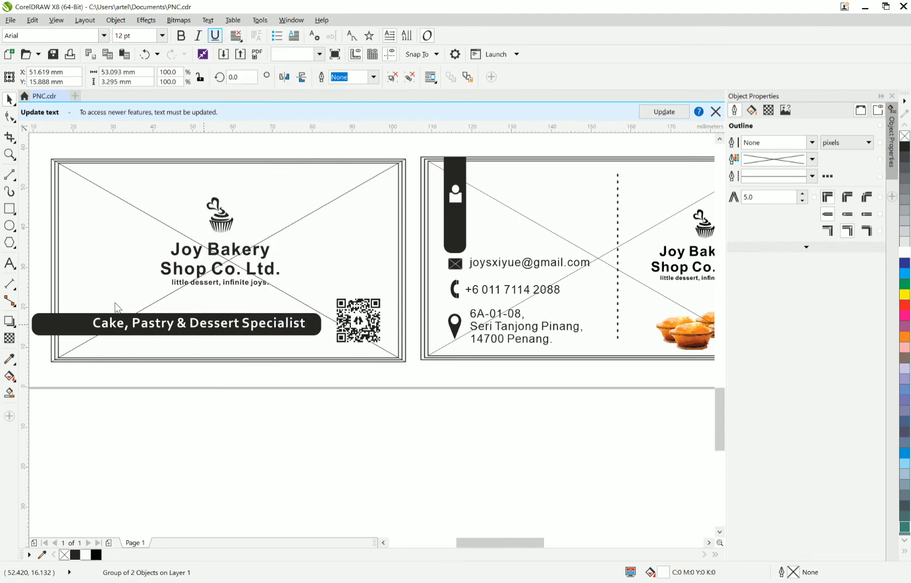
left_click(96, 320)
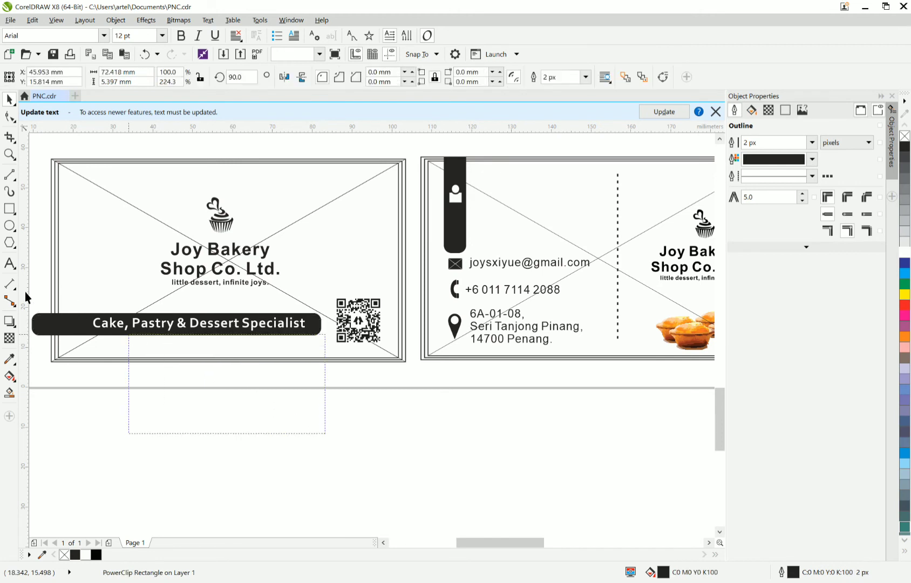
Nudge the black bar about 1.3 mm right and PowerClip it inside the outermost frame of the new card.
scroll(27, 297, "left", 3)
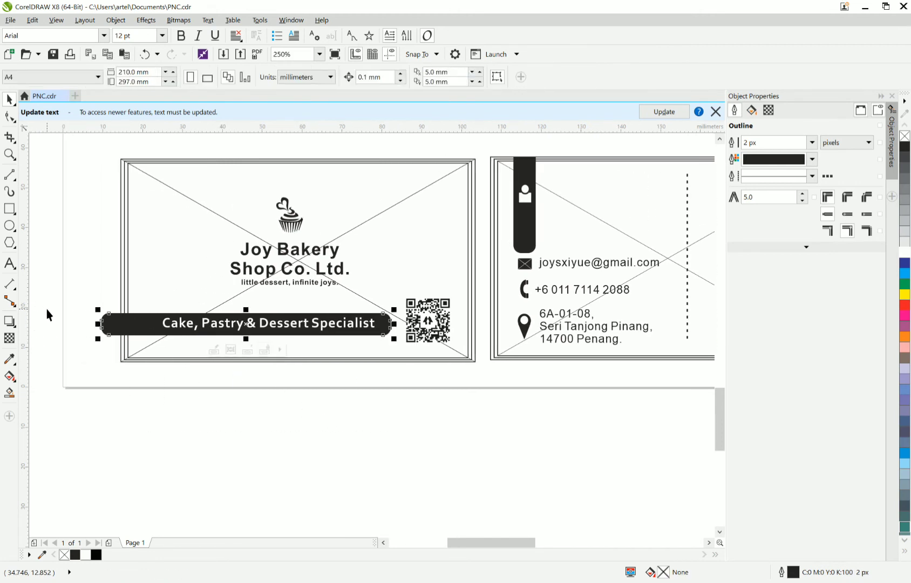
key("Right")
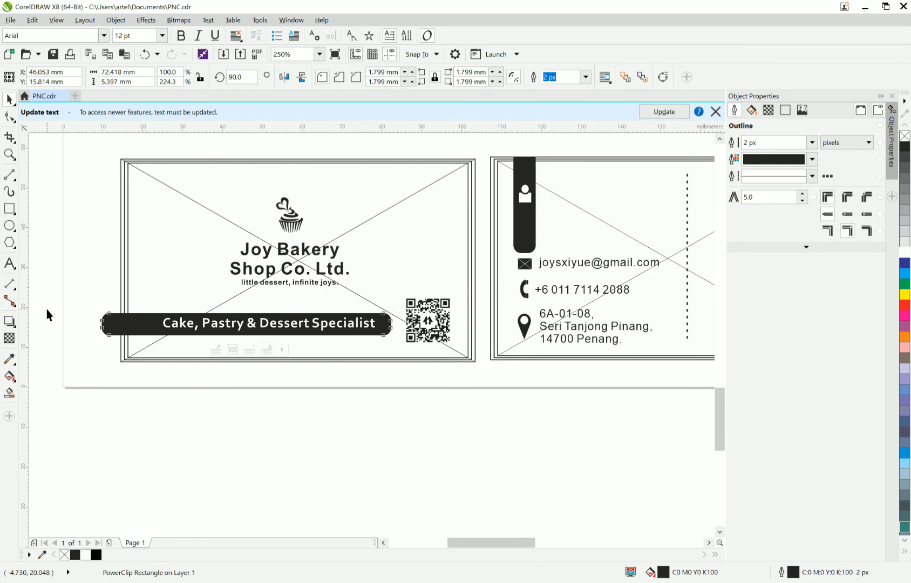
key("Right")
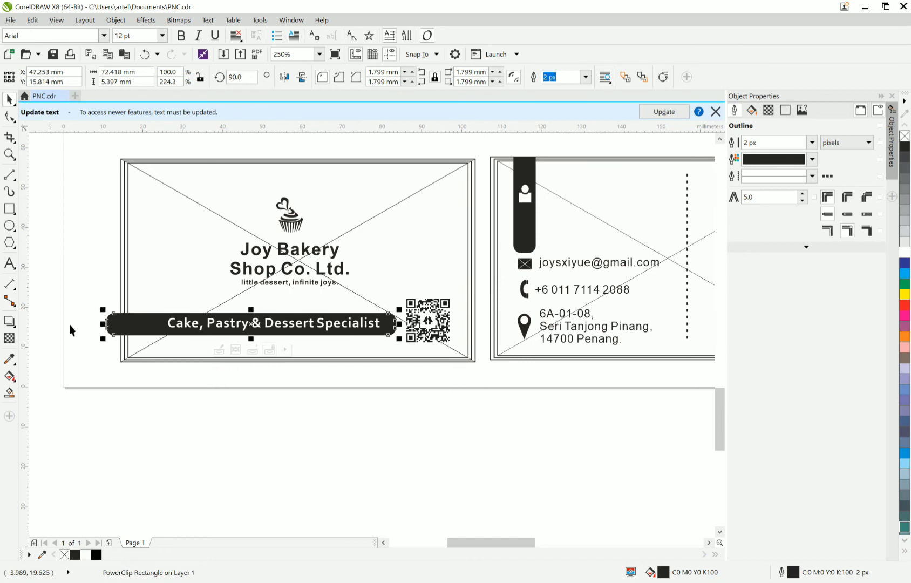
right_click(115, 323)
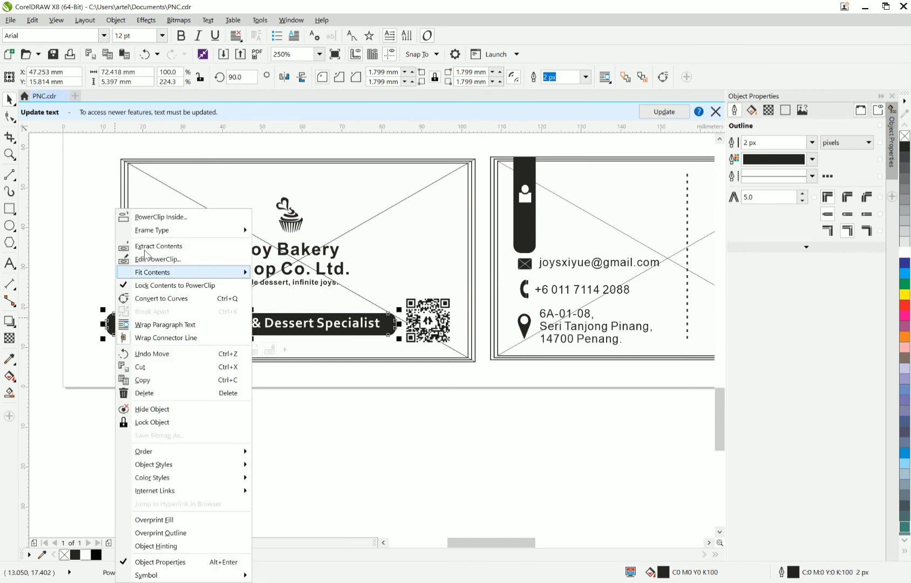
left_click(156, 217)
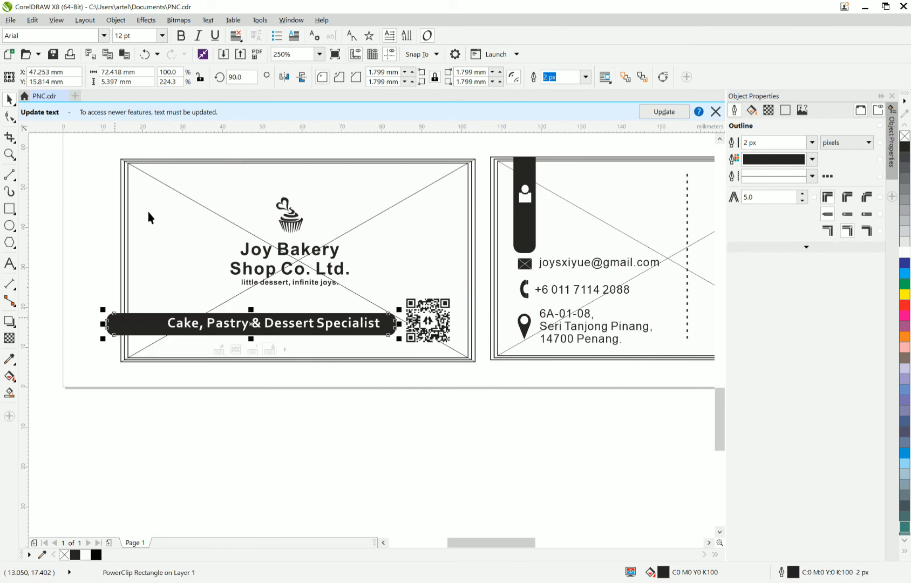
left_click(117, 233)
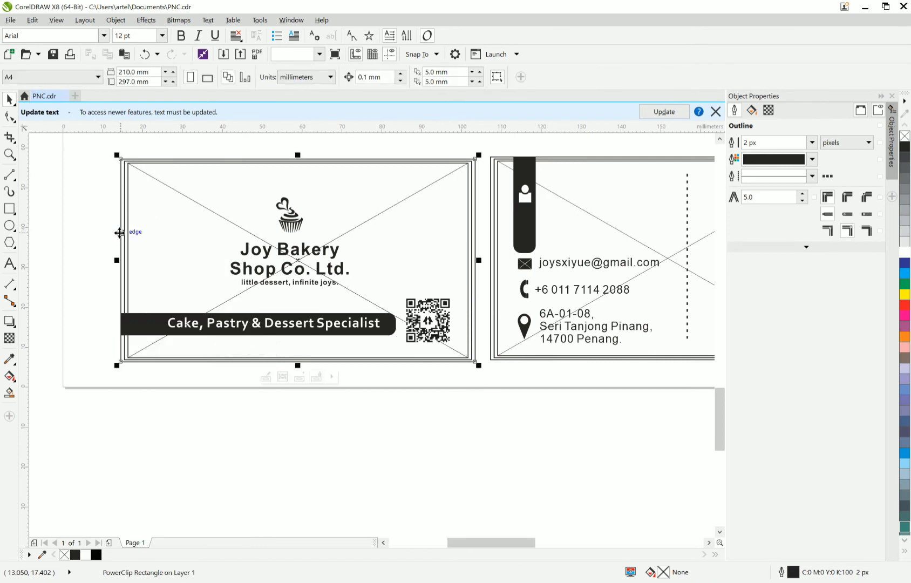
Apply a linear fountain transparency to the mirrored tart photo group beside the page.
scroll(119, 233, "down", 2)
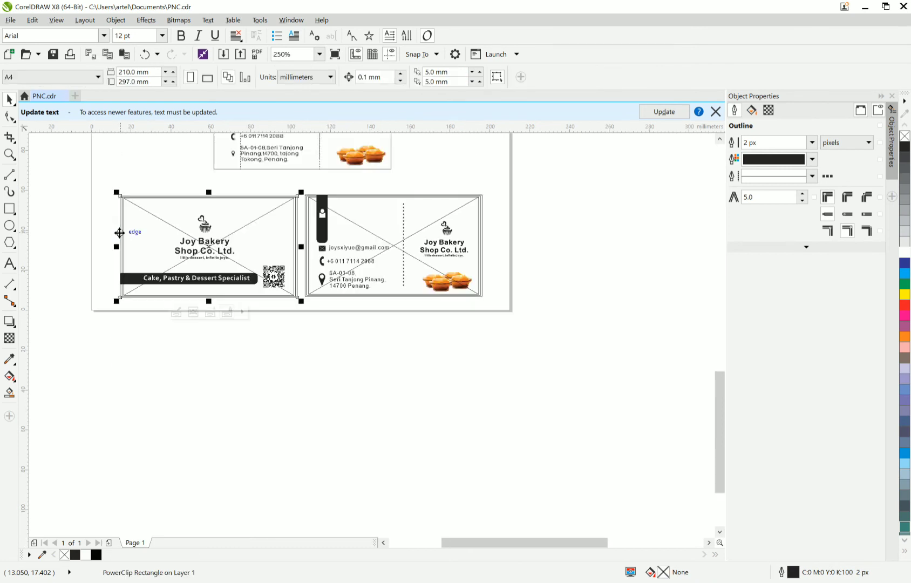
scroll(230, 371, "down", 2)
left_click(229, 371)
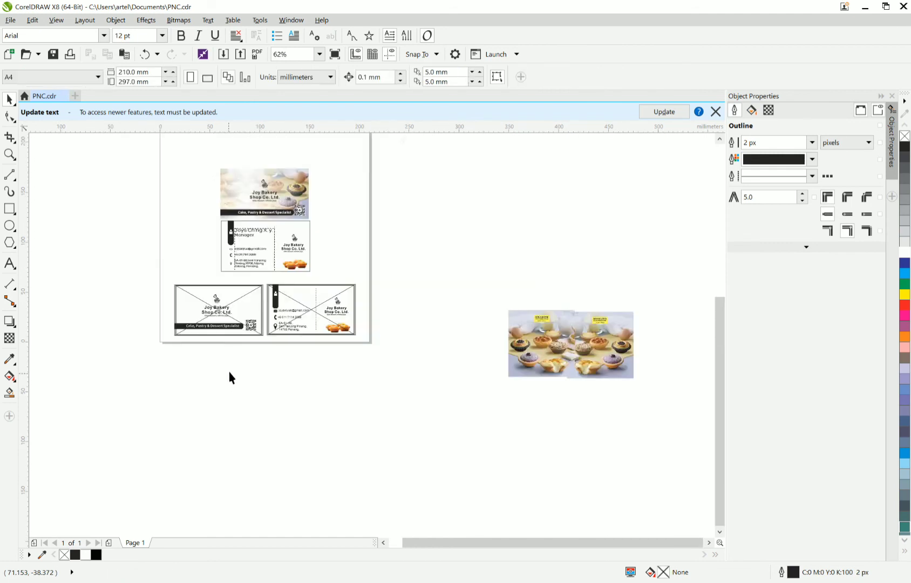
left_click_drag(449, 269, 664, 414)
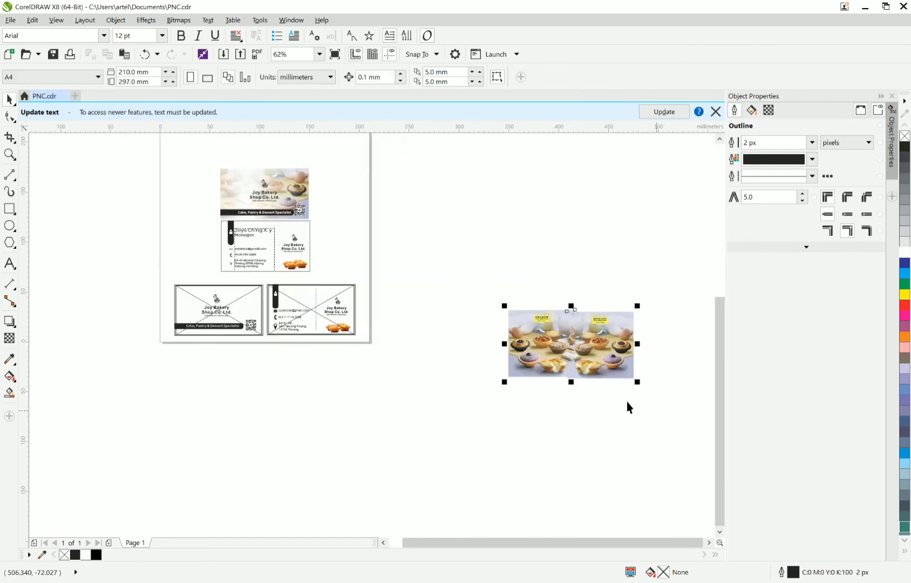
left_click(8, 340)
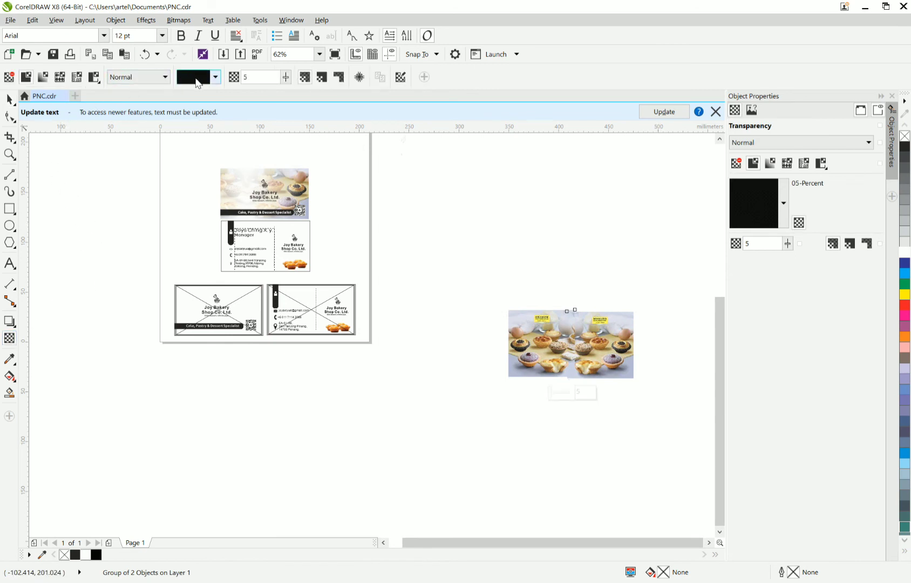
left_click(42, 78)
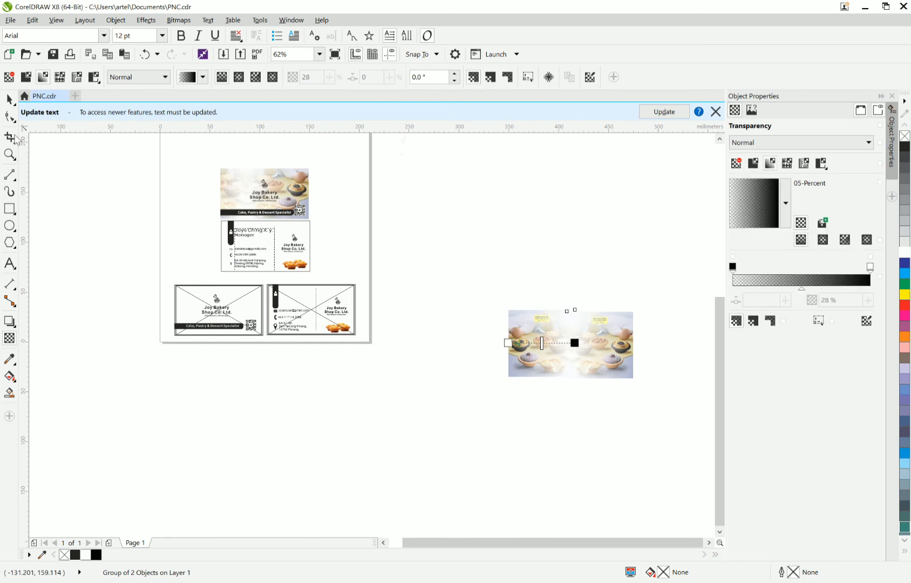
left_click(9, 100)
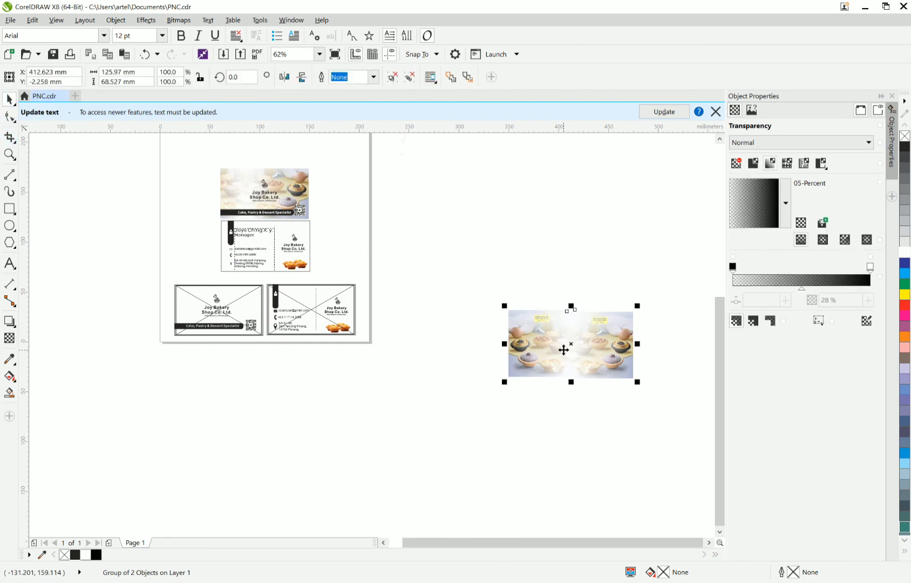
Move the faded tart photo group over the new front card and PowerClip it inside the card's middle frame.
left_click_drag(570, 343, 202, 301)
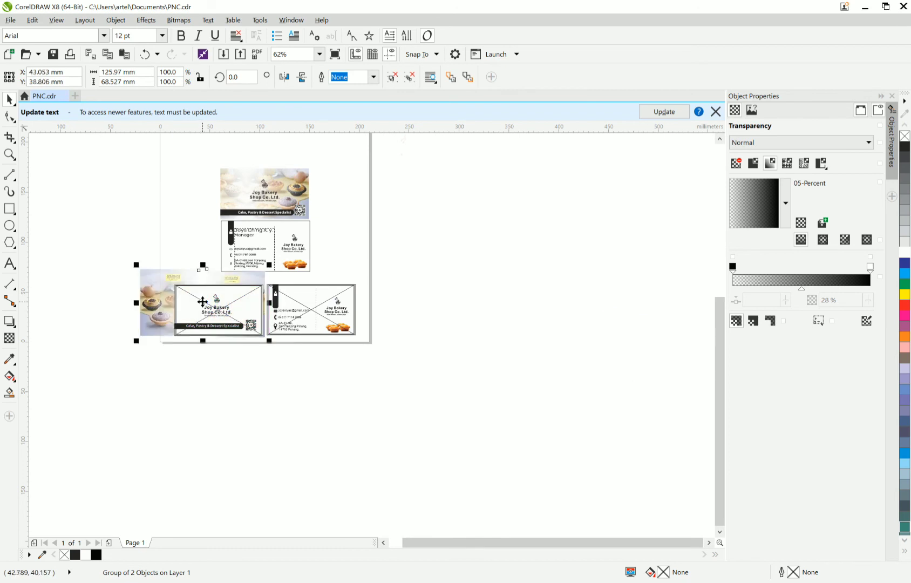
scroll(203, 301, "up", 2)
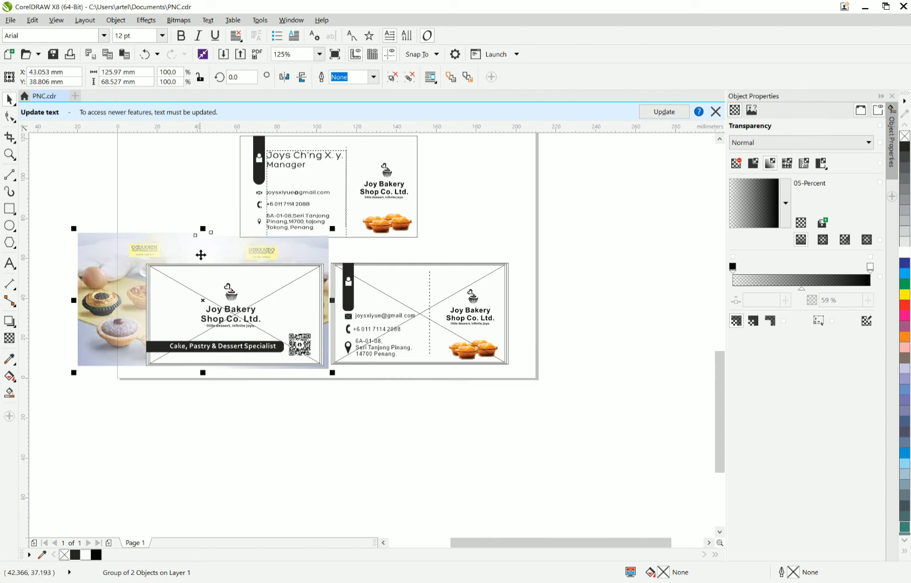
left_click_drag(203, 236, 207, 242)
scroll(204, 247, "up", 4)
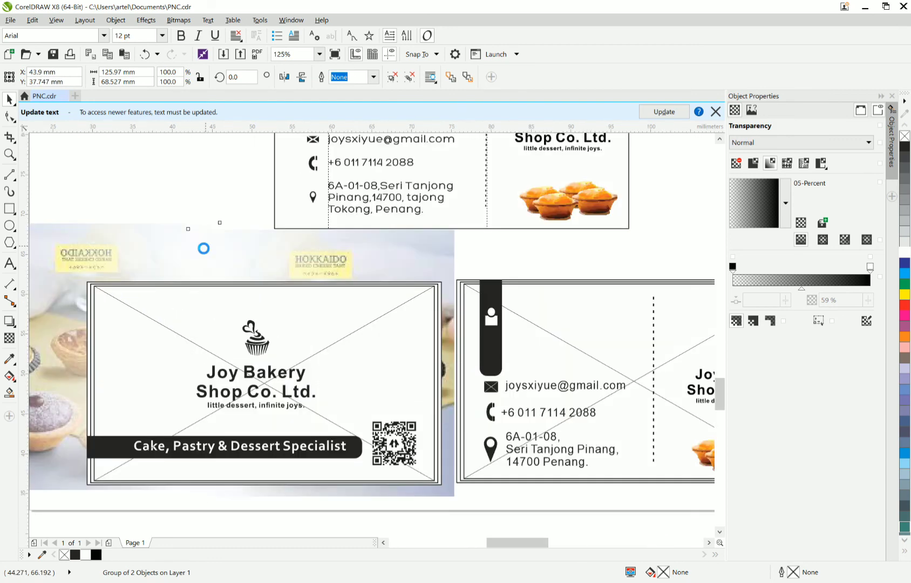
right_click(203, 248)
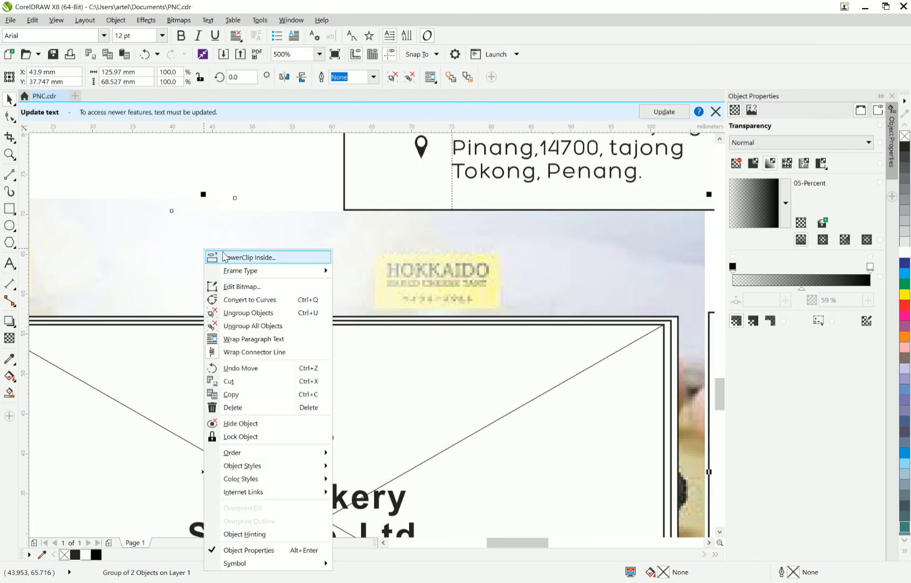
left_click(218, 263)
left_click(206, 319)
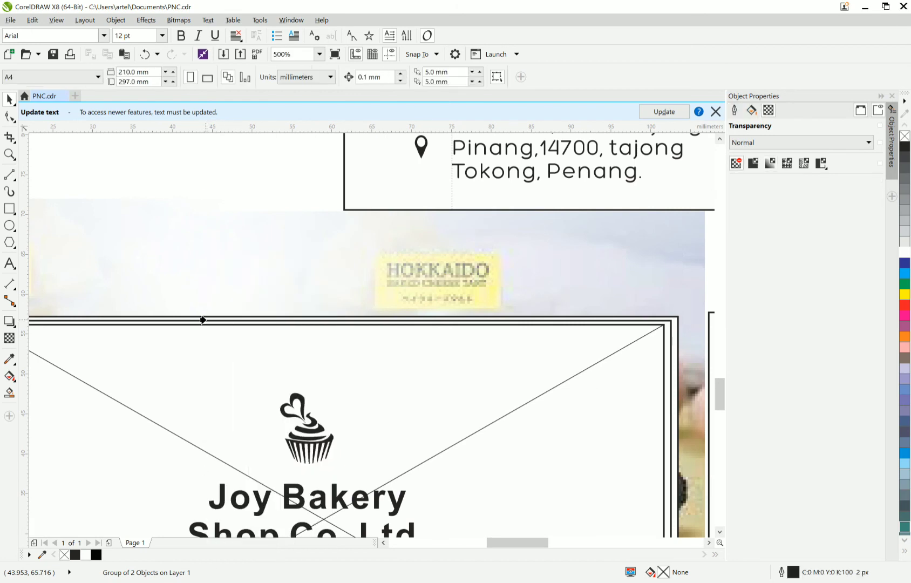
Try moving the photo-filled frame off the card's logo and banner, and undo the move.
scroll(205, 319, "down", 4)
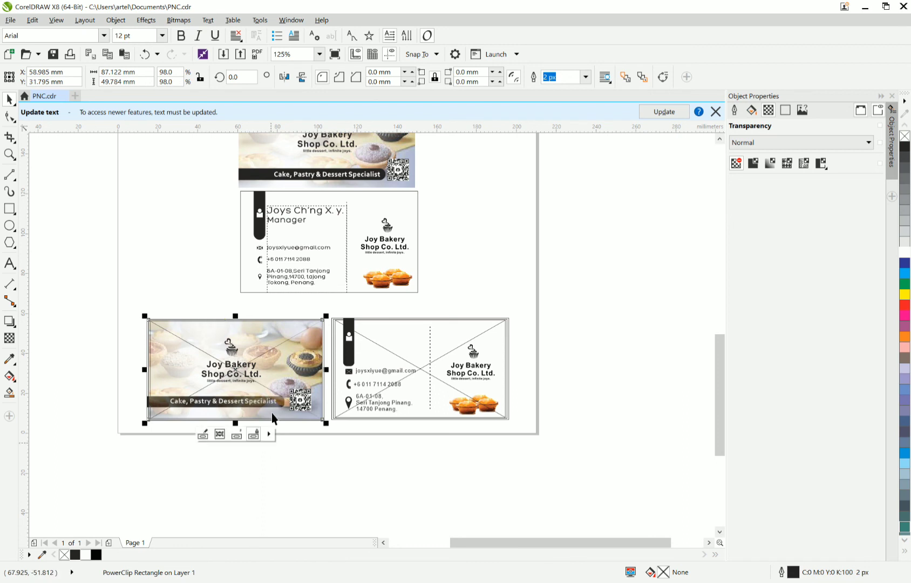
left_click(287, 334)
left_click(279, 445)
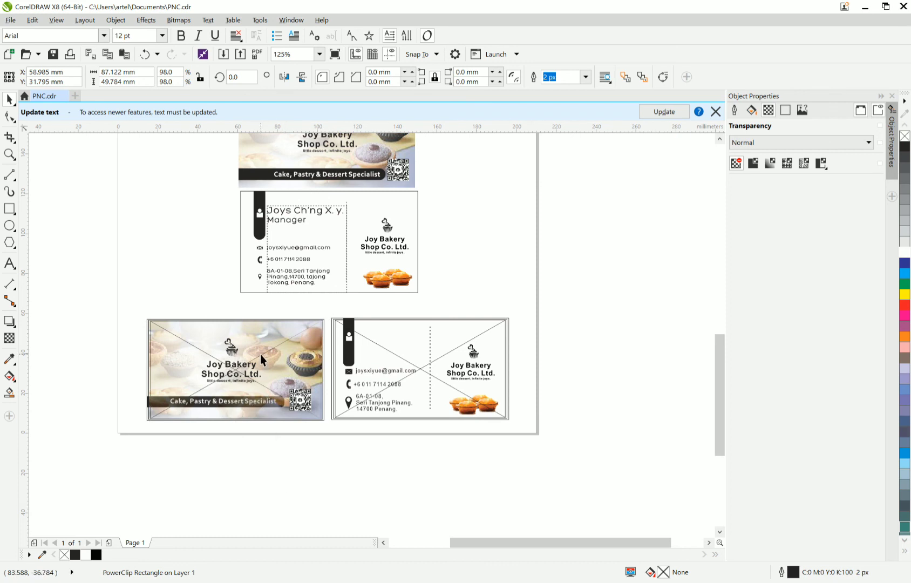
left_click_drag(259, 353, 152, 260)
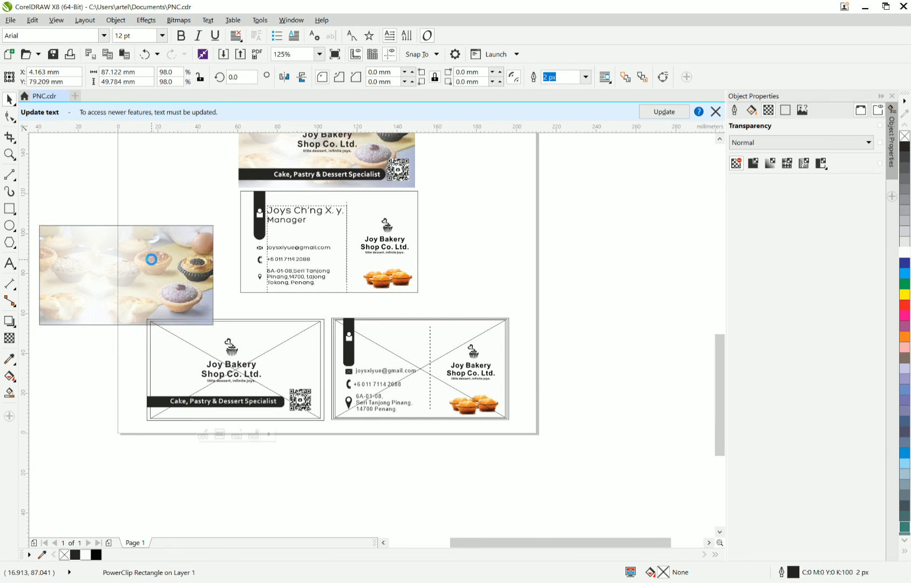
key("ctrl+z")
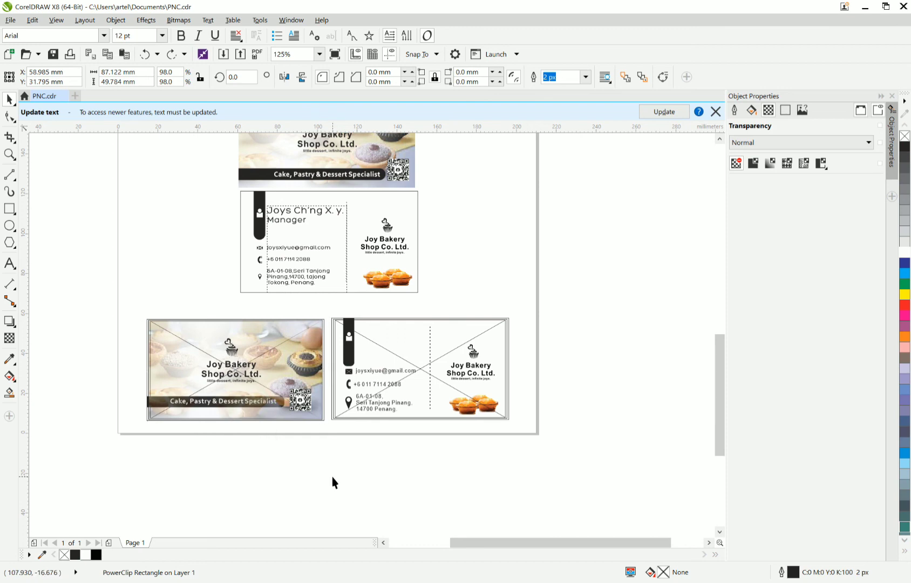
Extract the faded tart photo group from the PowerClip in the front card's middle frame.
scroll(297, 435, "up", 2)
left_click(297, 435)
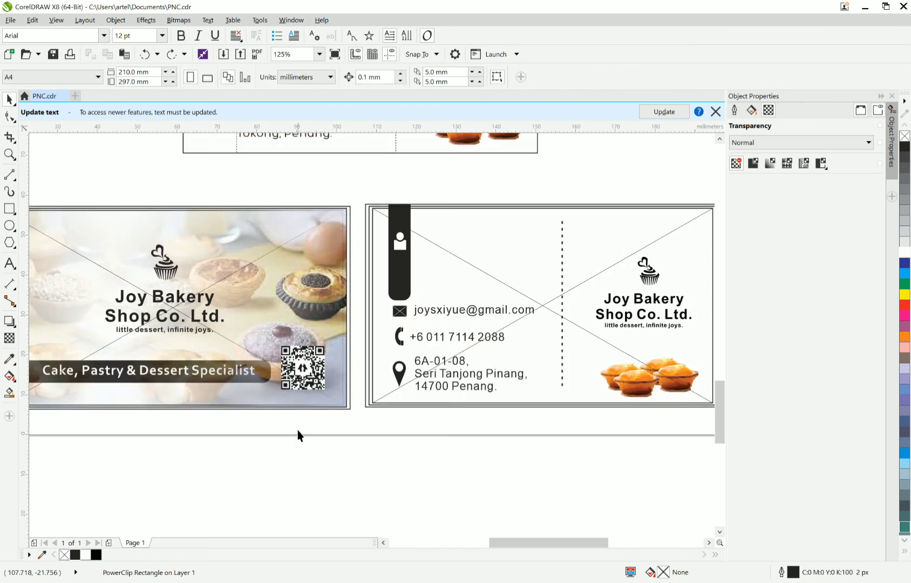
left_click(332, 398)
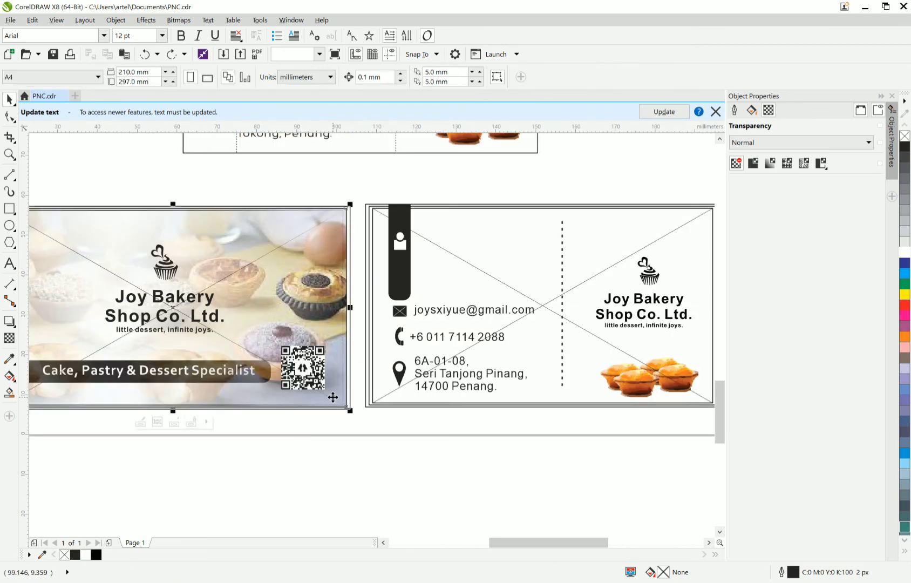
right_click(332, 397)
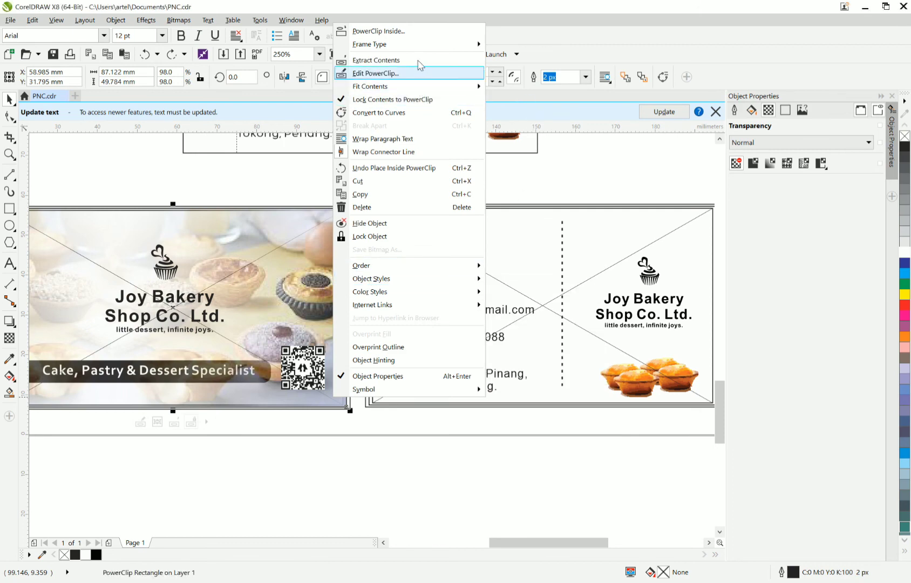
left_click(416, 60)
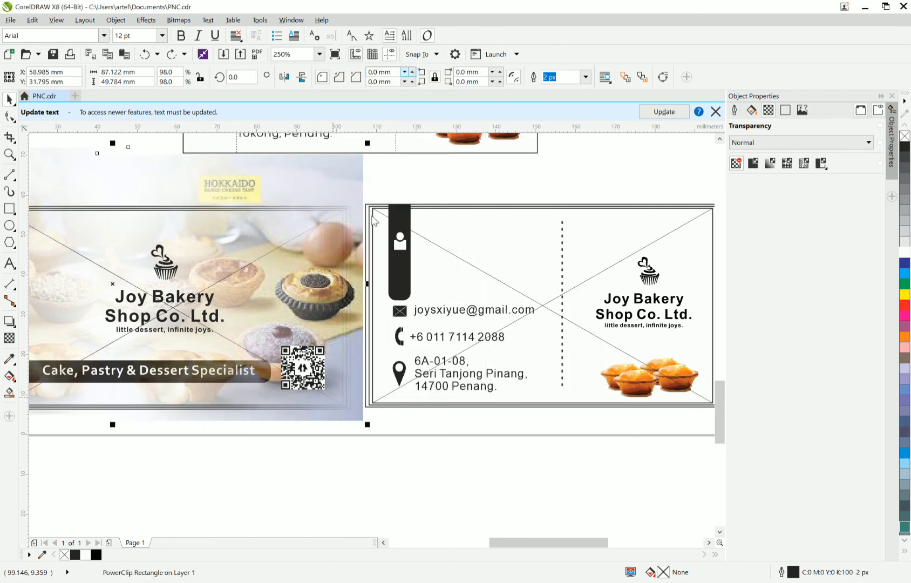
Send the extracted tart photo group to the back of the layer.
left_click(361, 185, "shift")
key("Escape")
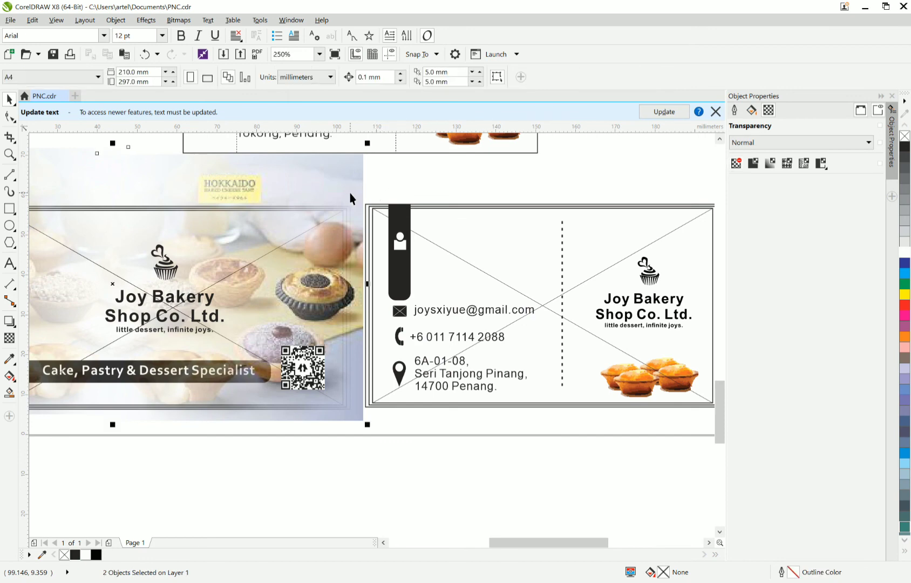
right_click(350, 192)
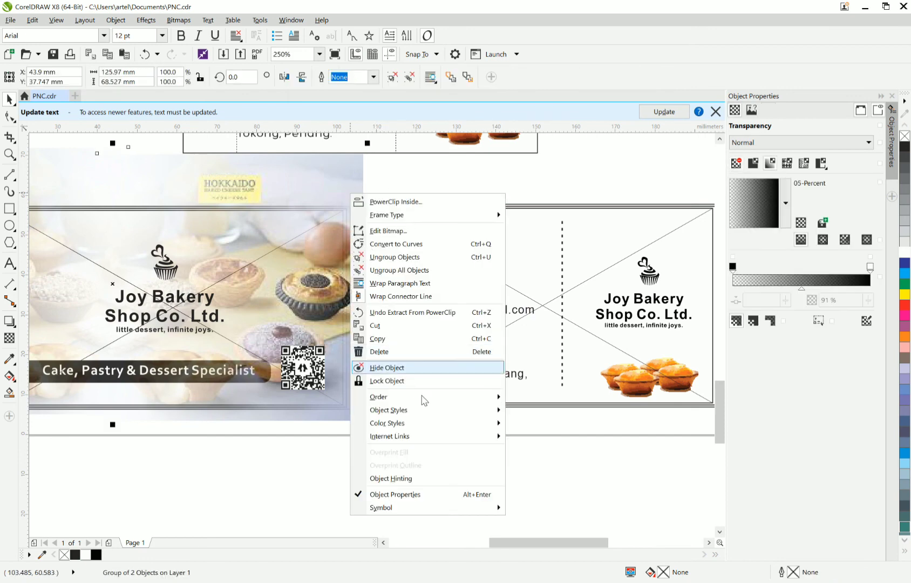
mouse_move(438, 401)
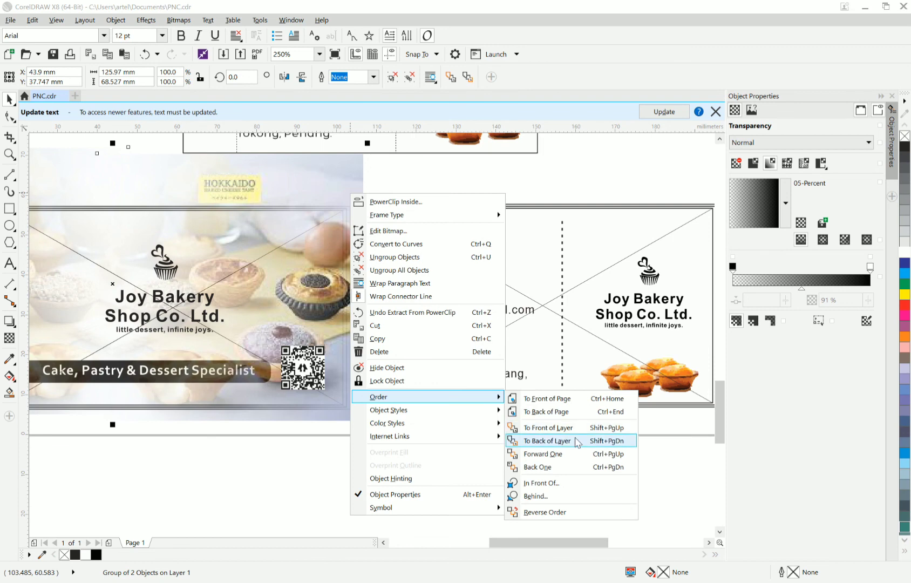
left_click(576, 442)
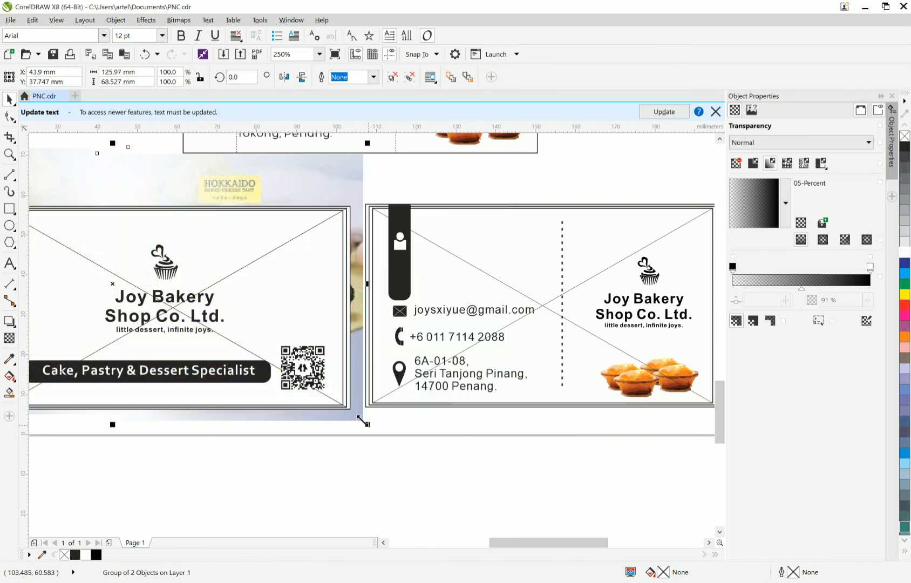
PowerClip the tart photo group inside the front card's outermost frame.
scroll(362, 420, "up", 2)
scroll(358, 419, "up", 2)
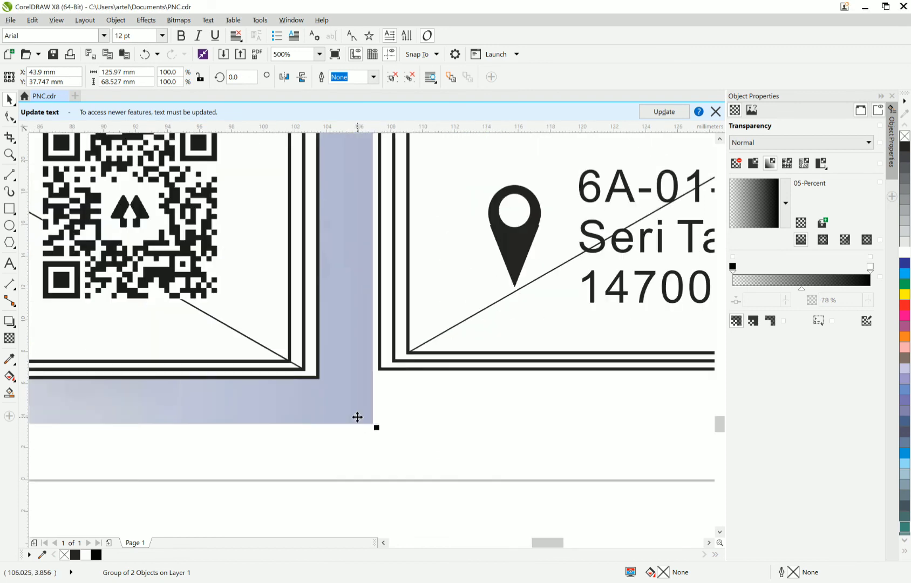
right_click(352, 404)
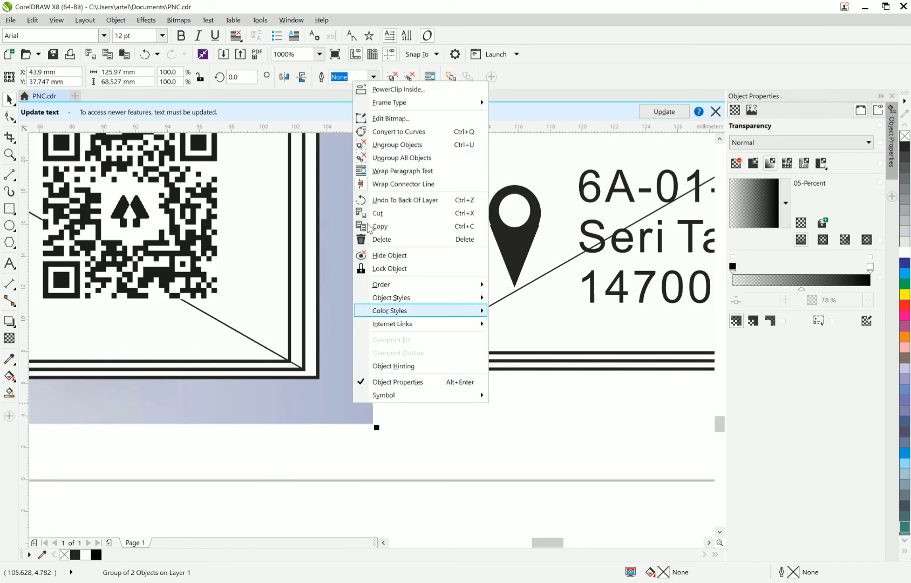
left_click(400, 90)
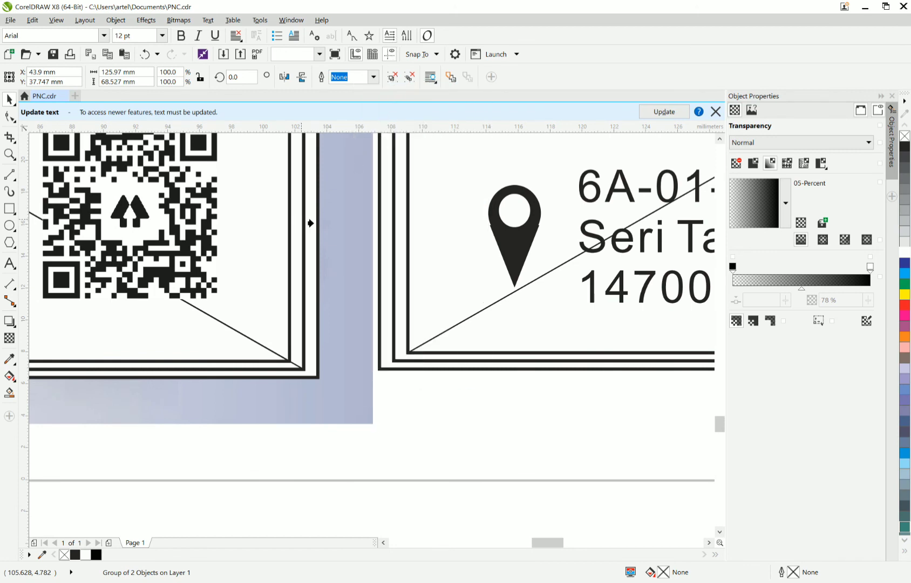
left_click(310, 222)
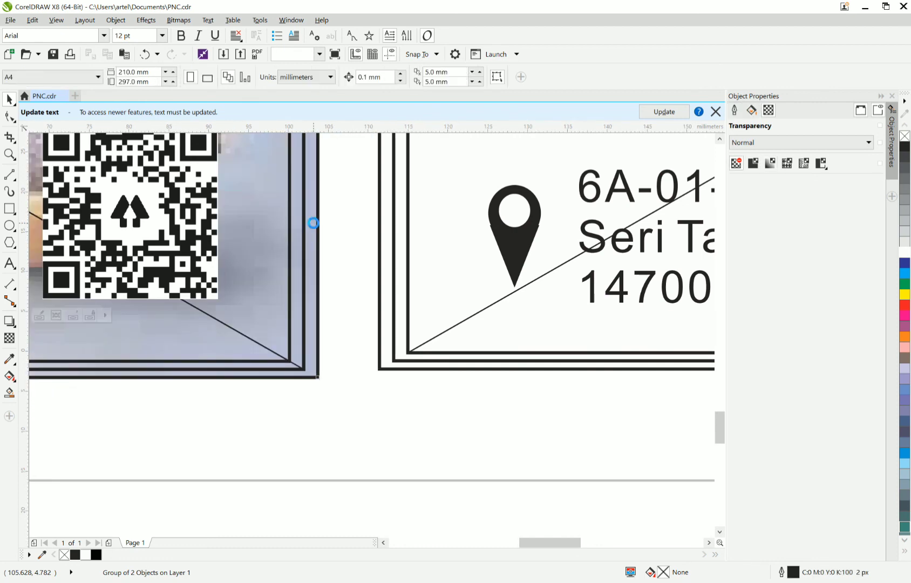
Try moving the emptied middle frame off the front card to the area below it.
scroll(313, 222, "down", 1)
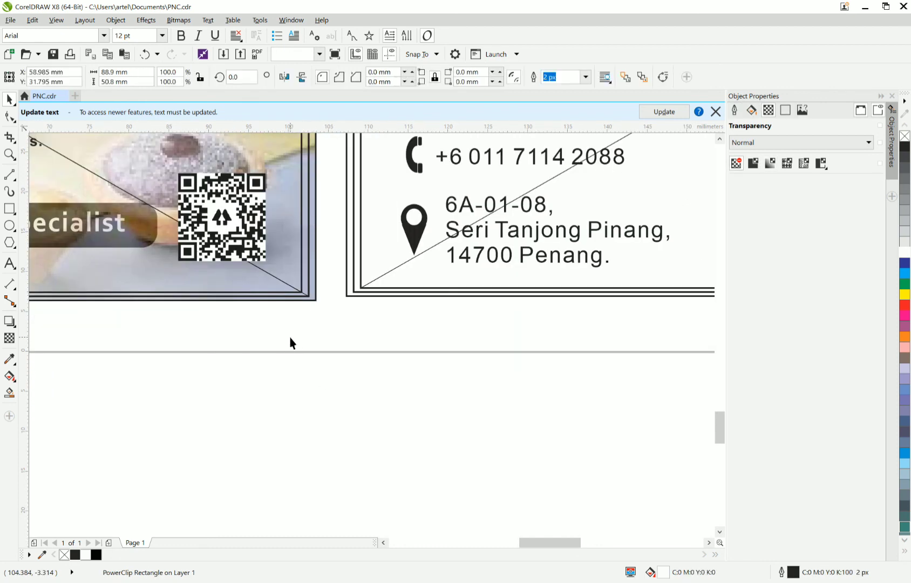
scroll(291, 324, "down", 1)
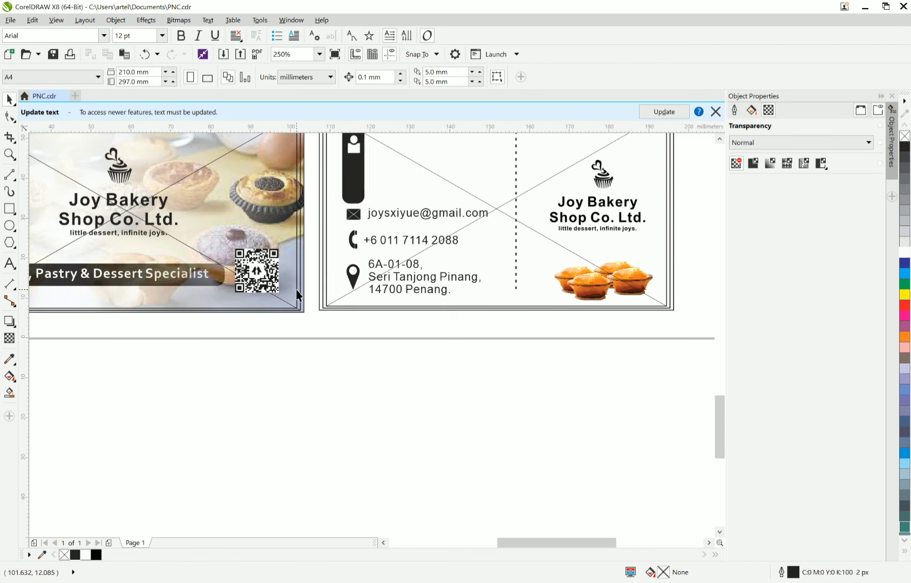
left_click_drag(296, 295, 235, 412)
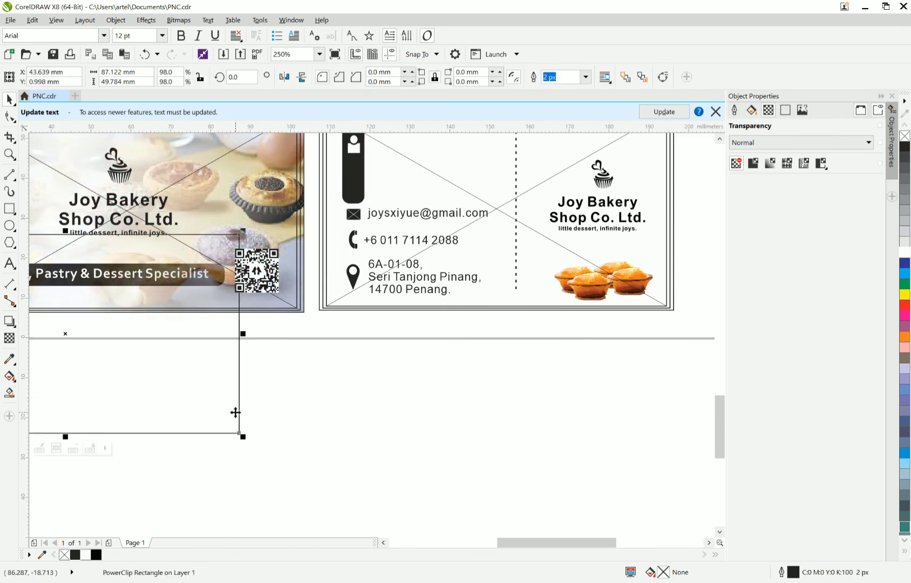
Delete the innermost and middle frames of the front card, keeping only the photo-filled outermost frame.
left_click(296, 290)
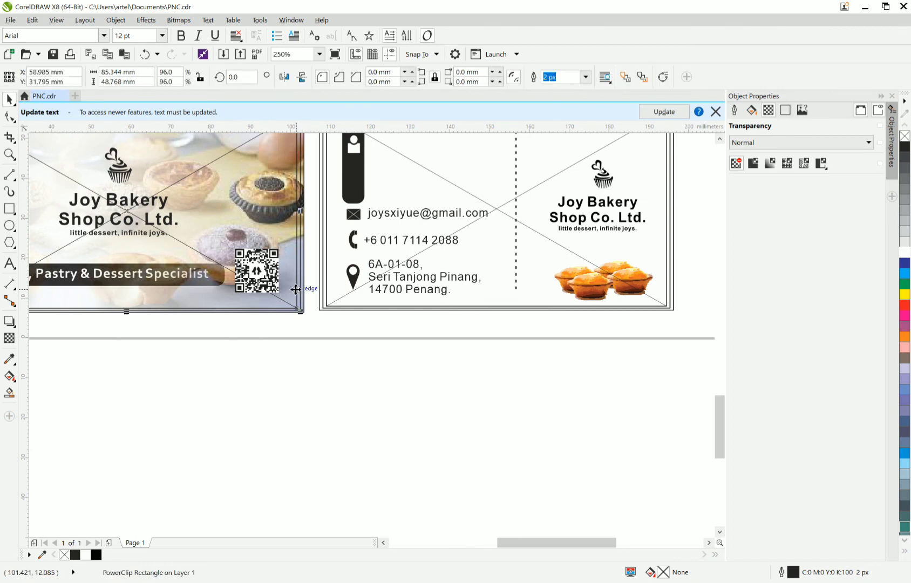
left_click_drag(296, 290, 296, 290)
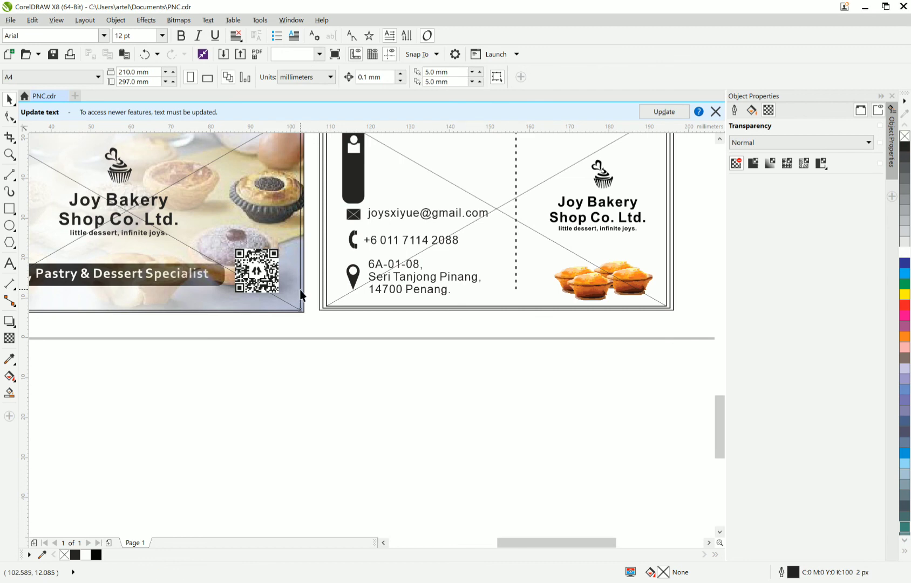
left_click(300, 290)
scroll(300, 290, "down", 5)
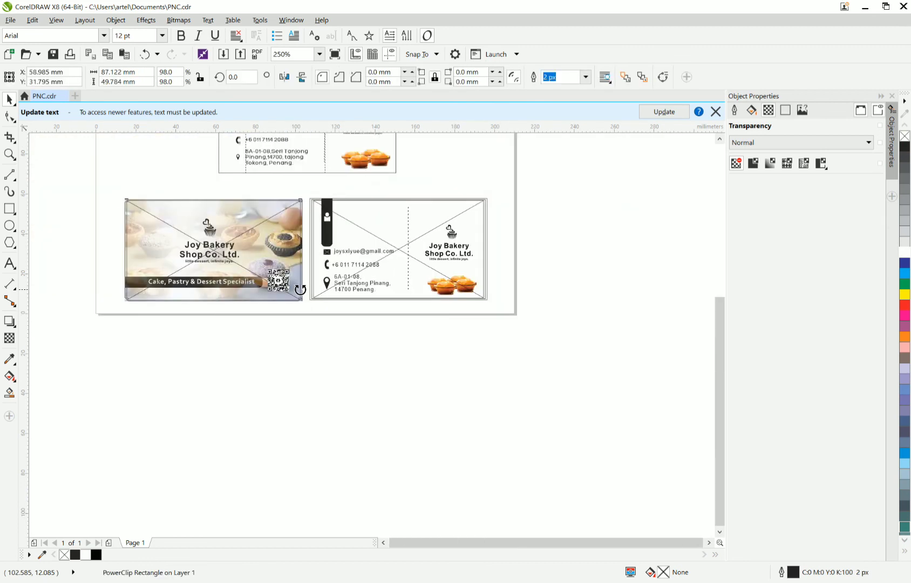
scroll(270, 250, "up", 3)
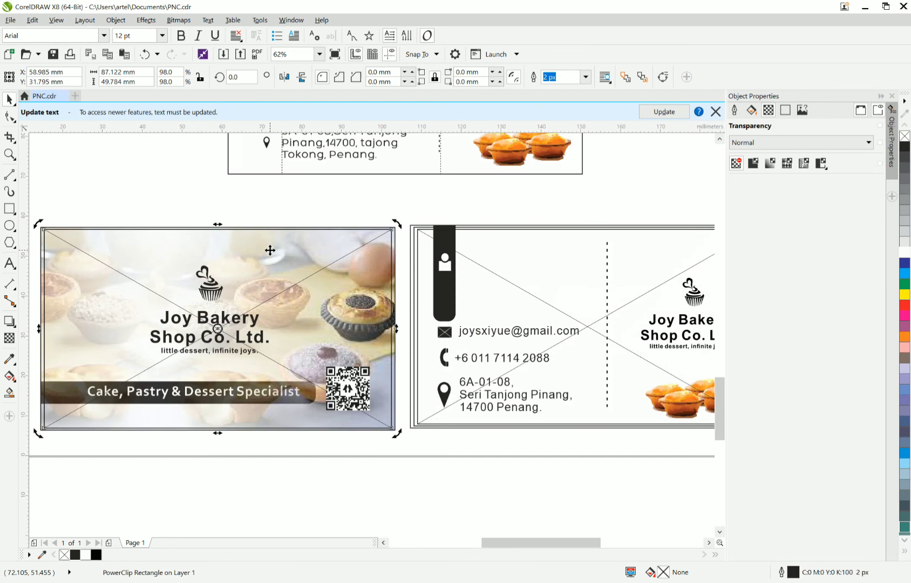
left_click(249, 205)
left_click(274, 227)
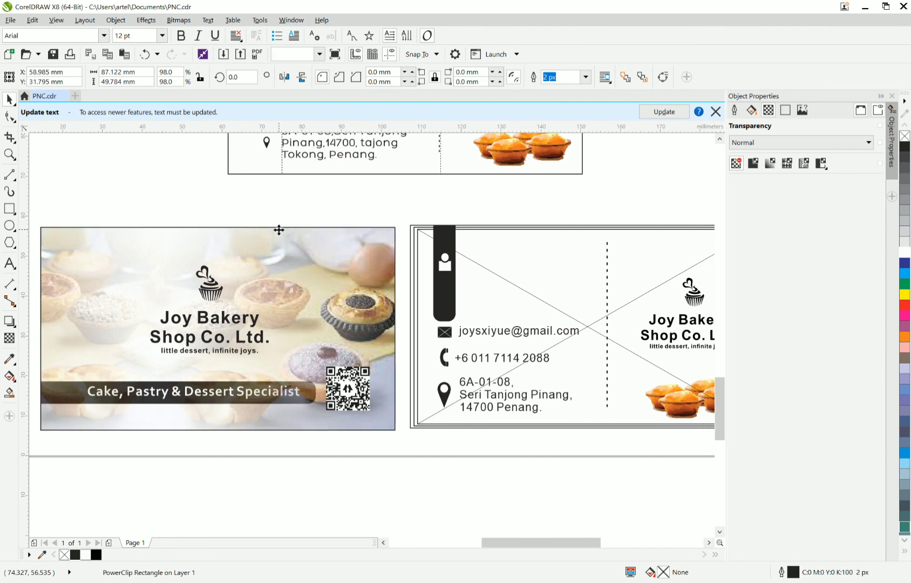
key("Escape")
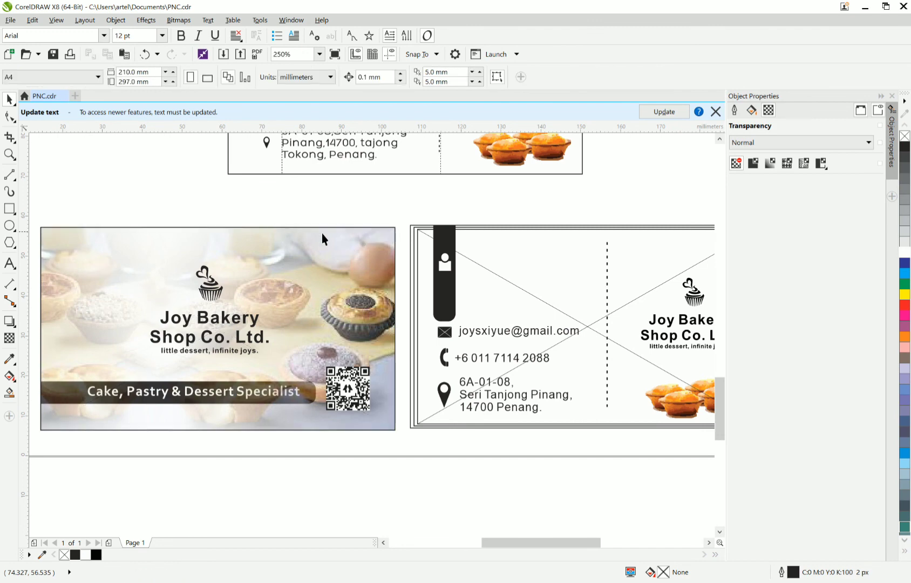
Move the middle frame off the contact-details card to the empty area below the page, about X 178 mm, Y -78 mm.
left_click(419, 232)
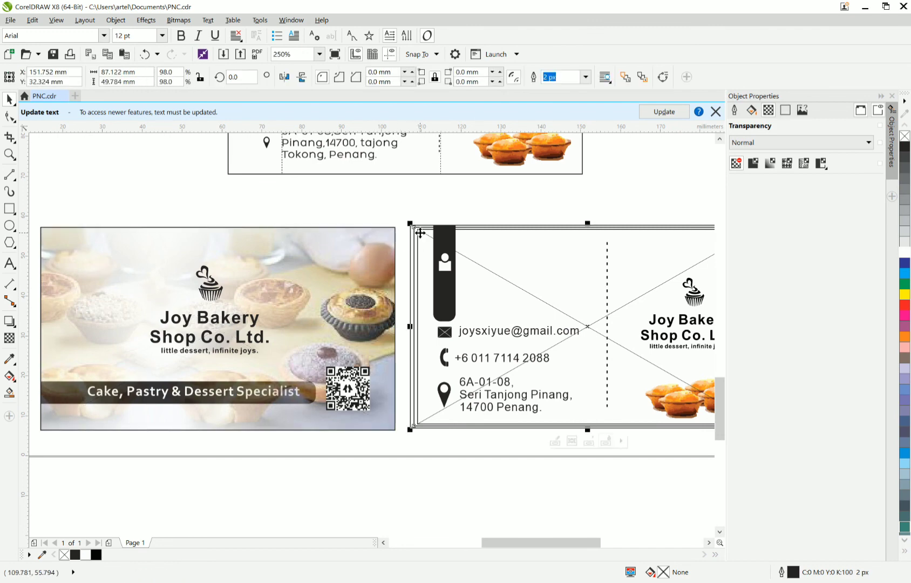
scroll(420, 232, "down", 4)
left_click_drag(432, 273, 442, 340)
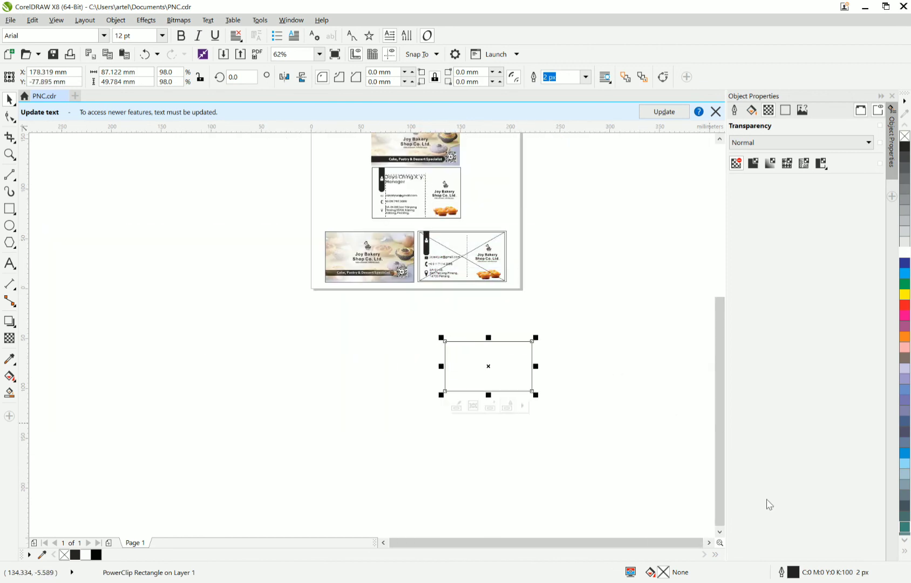